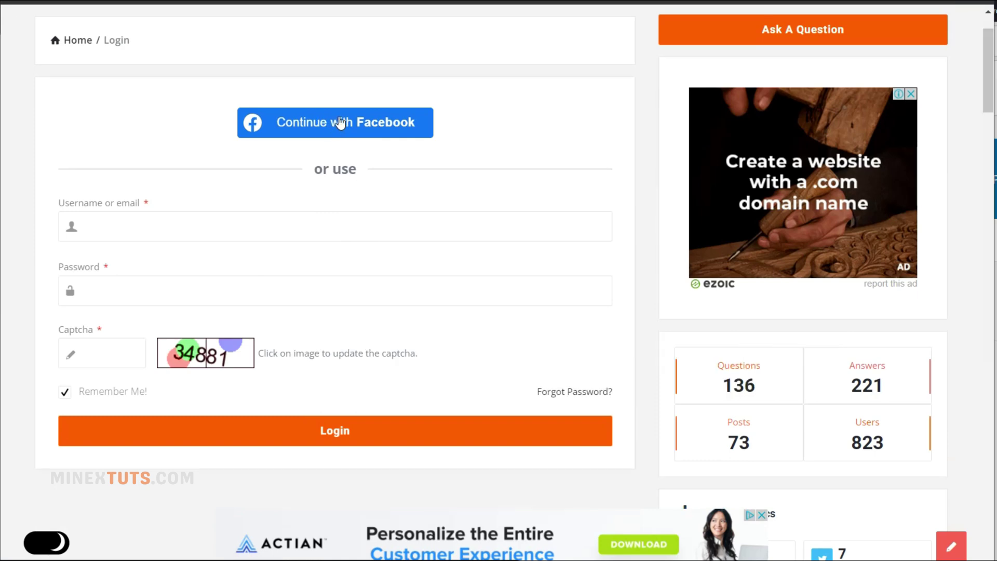
- Try Continue with Facebook on the MinexTuts login page and preview the Meta app's Facebook Login setup
{"action": "scroll", "coordinate": [384, 172], "scroll_direction": "up", "scroll_amount": 2}
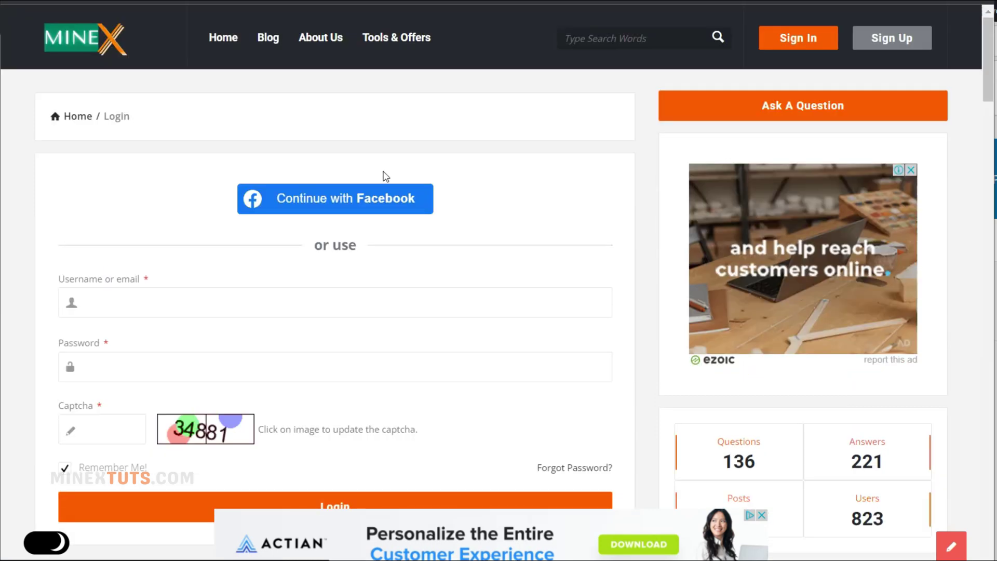
{"action": "left_click", "coordinate": [334, 200]}
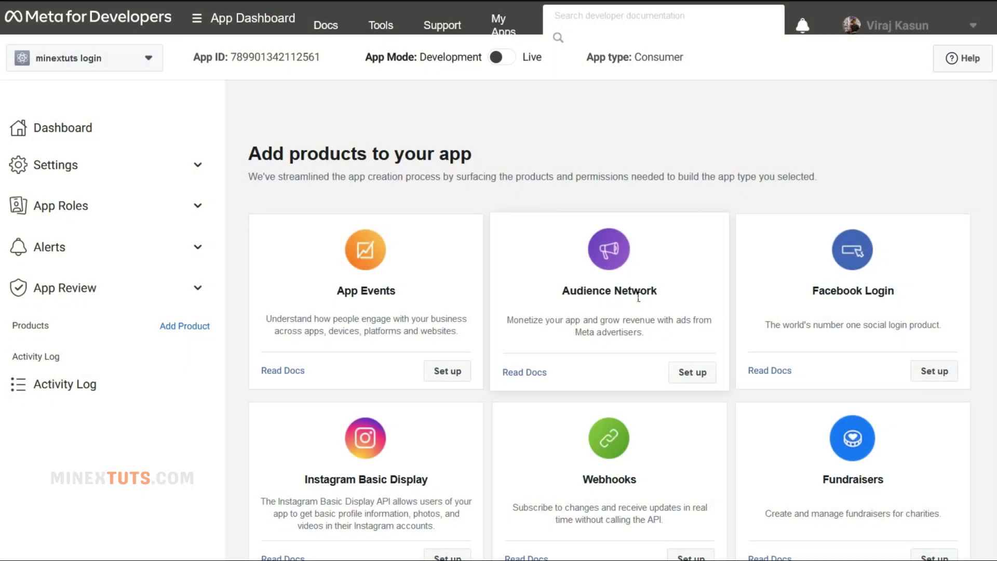
{"action": "left_click", "coordinate": [954, 378]}
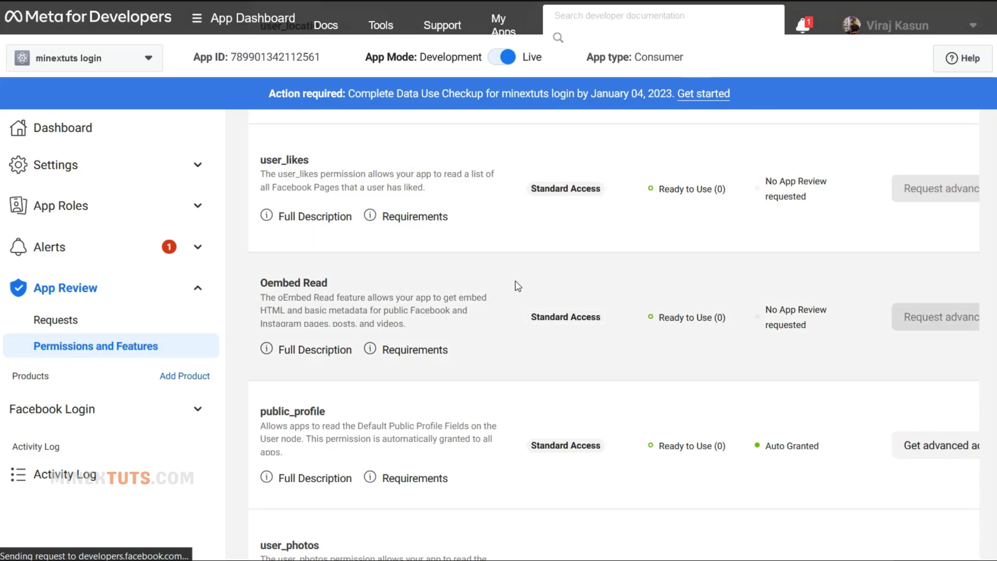
{"action": "scroll", "coordinate": [516, 283], "scroll_direction": "down", "scroll_amount": 3}
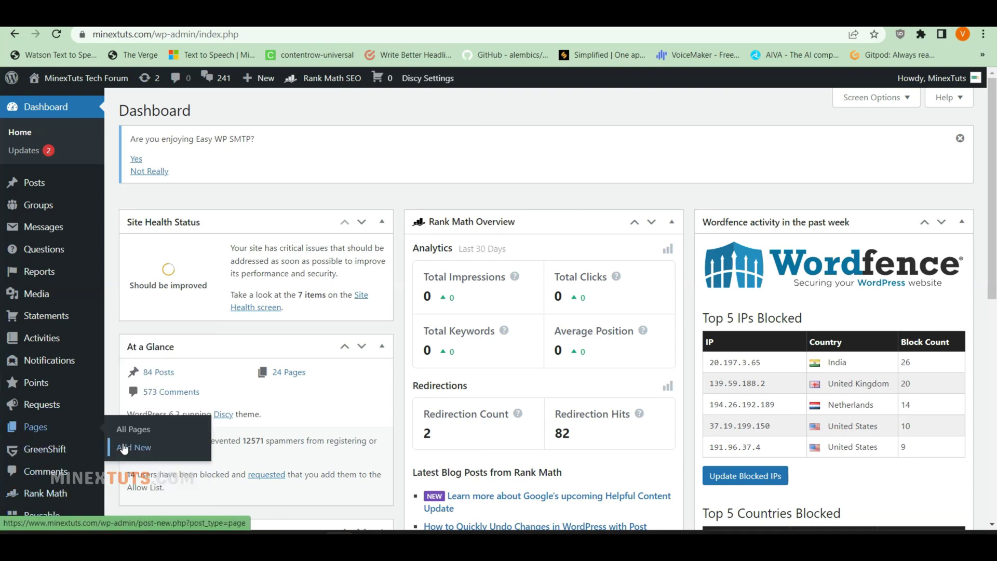
- Search Add Plugins for 'nextend social' to confirm Nextend Social Login and Register is already active
{"action": "scroll", "coordinate": [124, 450], "scroll_direction": "down", "scroll_amount": 5}
{"action": "mouse_move", "coordinate": [46, 319]}
{"action": "left_click", "coordinate": [141, 340]}
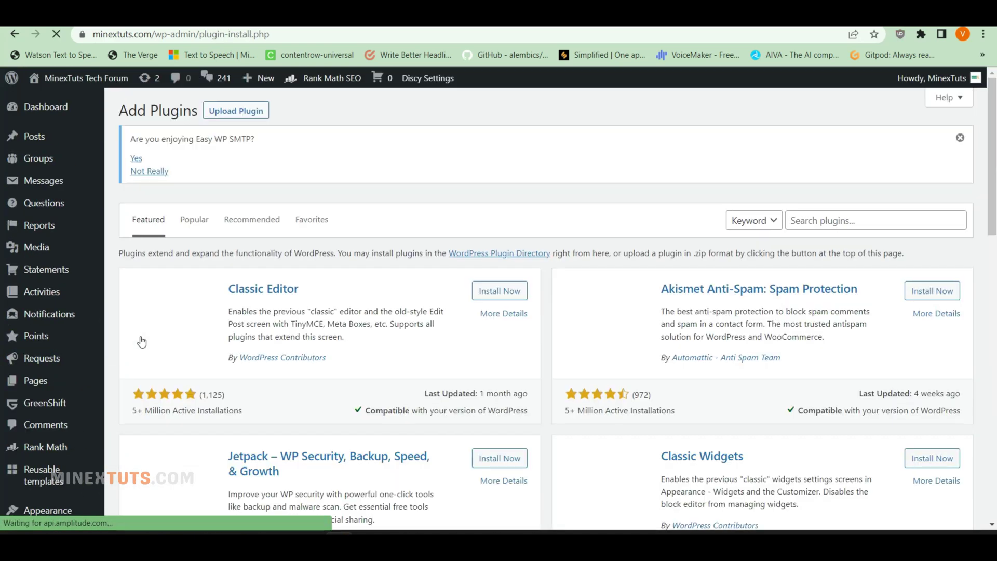
{"action": "left_click", "coordinate": [852, 217]}
{"action": "type", "text": "nex"}
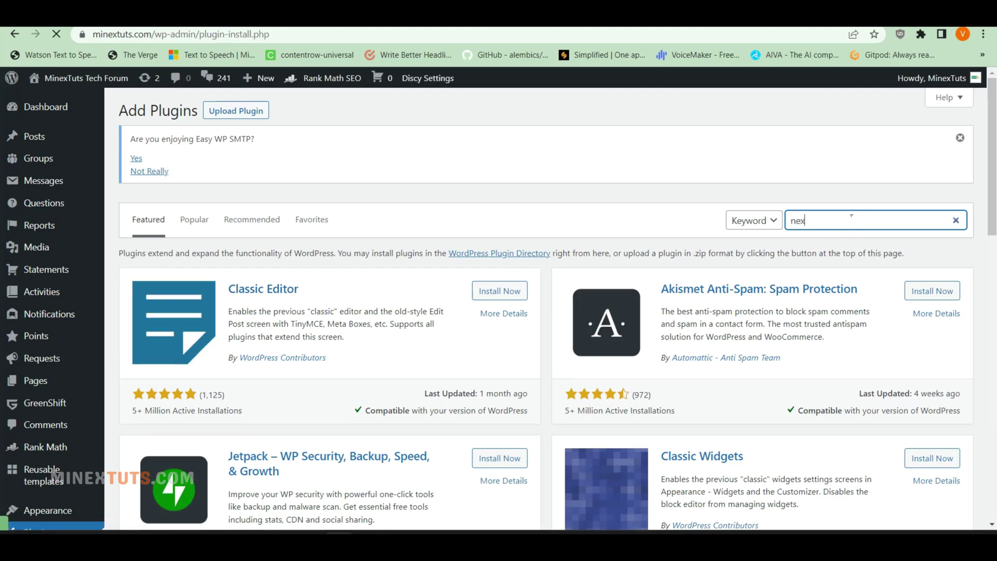
{"action": "type", "text": "tend social"}
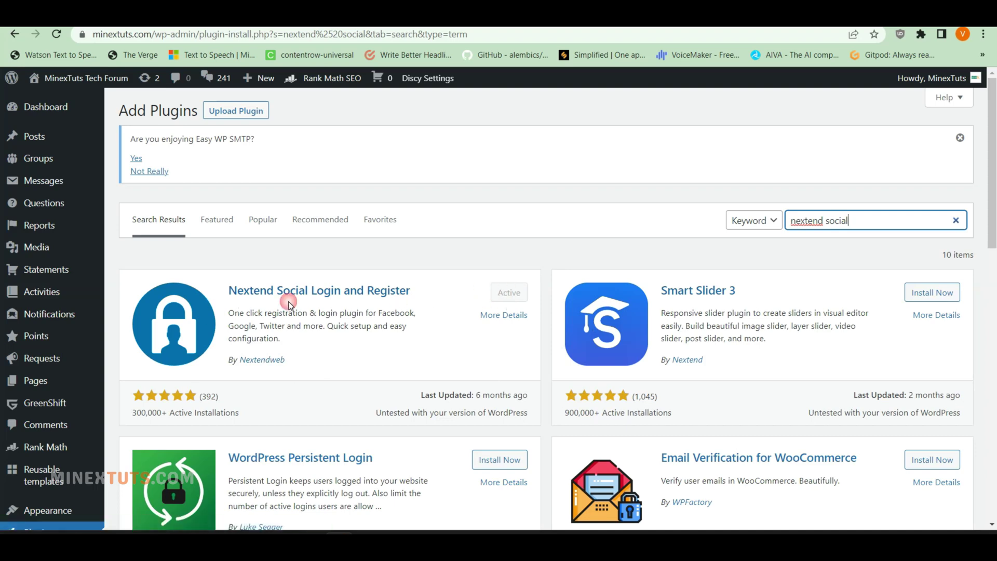
{"action": "scroll", "coordinate": [232, 306], "scroll_direction": "down", "scroll_amount": 6}
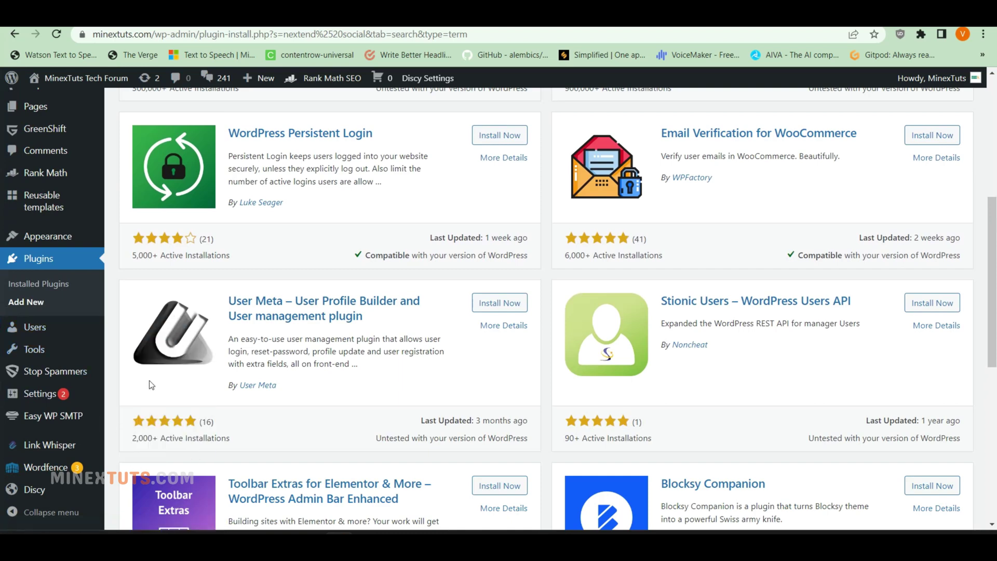
{"action": "mouse_move", "coordinate": [57, 397]}
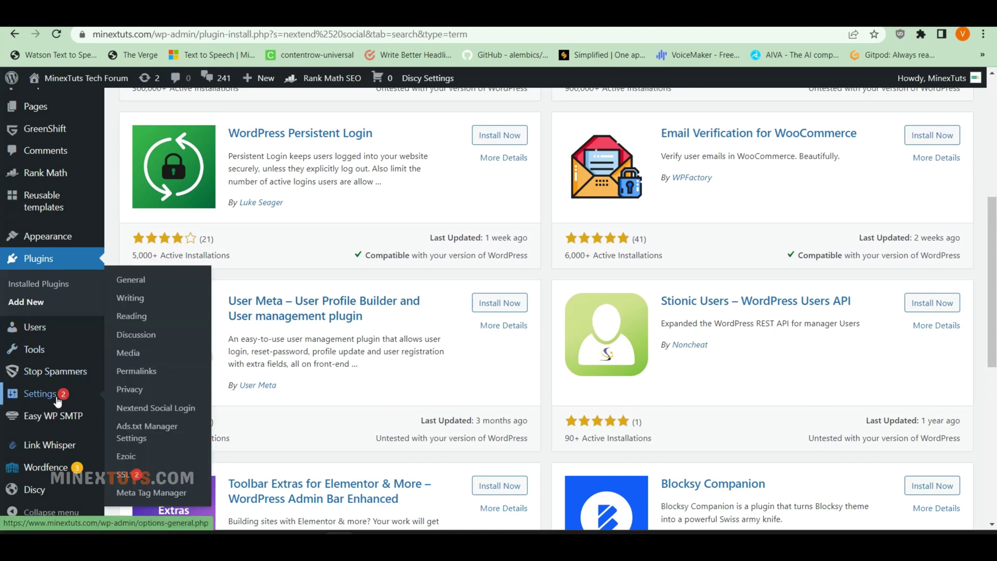
- Open the Facebook provider settings in Nextend Social Login and read its Getting Started guide
{"action": "left_click", "coordinate": [182, 410]}
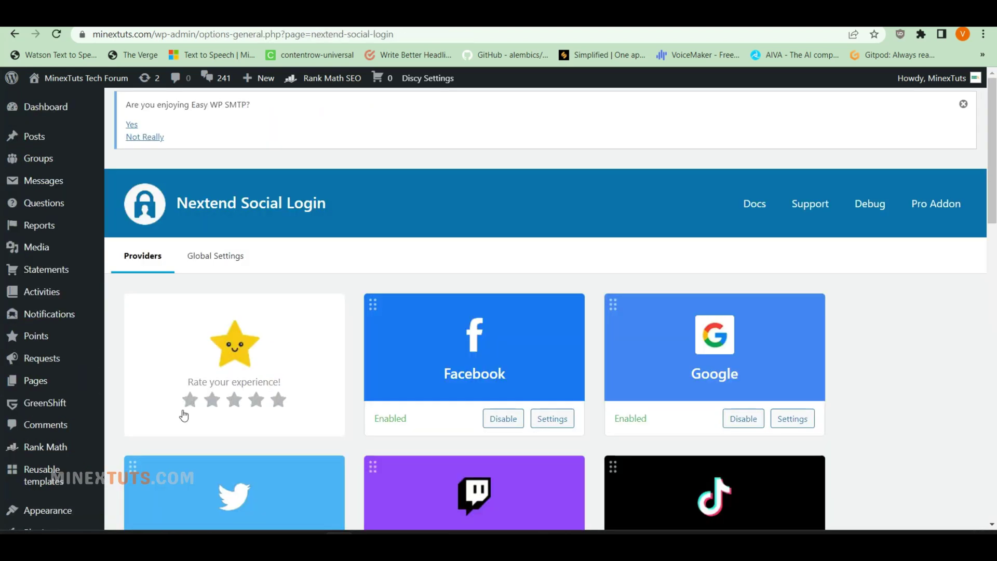
{"action": "scroll", "coordinate": [491, 192], "scroll_direction": "down", "scroll_amount": 3}
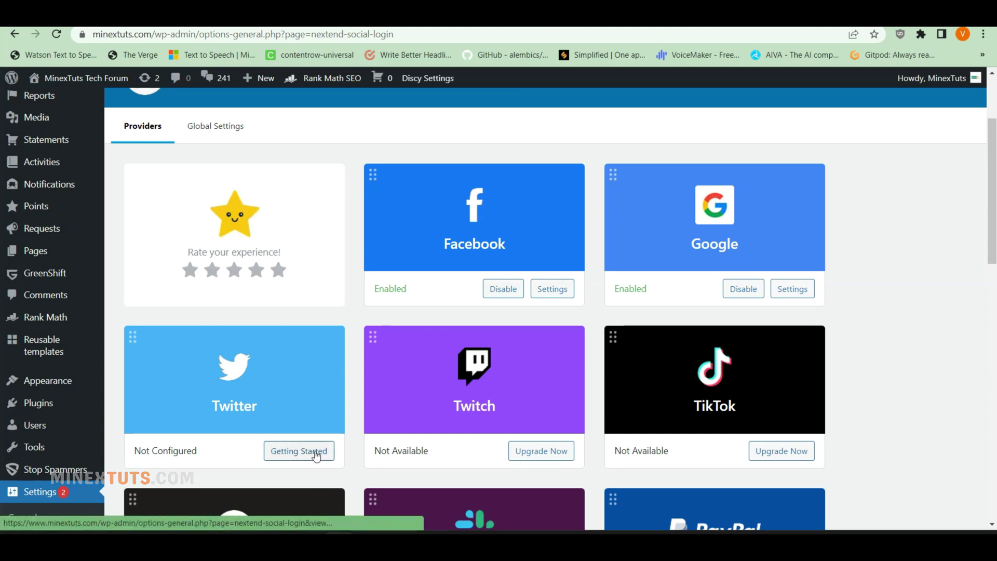
{"action": "left_click", "coordinate": [537, 295]}
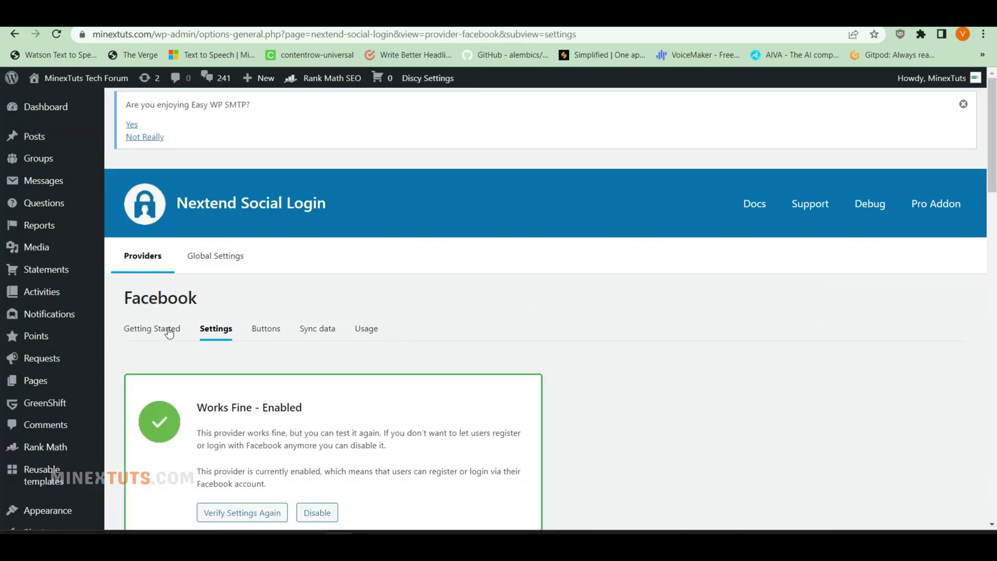
{"action": "left_click", "coordinate": [169, 333]}
{"action": "scroll", "coordinate": [425, 278], "scroll_direction": "down", "scroll_amount": 4}
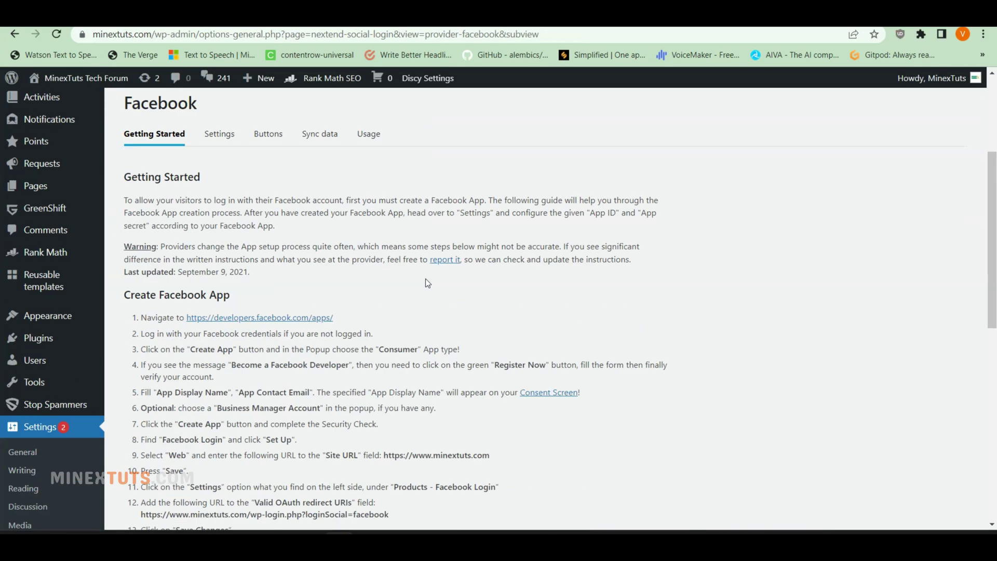
{"action": "scroll", "coordinate": [425, 278], "scroll_direction": "down", "scroll_amount": 10}
{"action": "scroll", "coordinate": [426, 279], "scroll_direction": "up", "scroll_amount": 15}
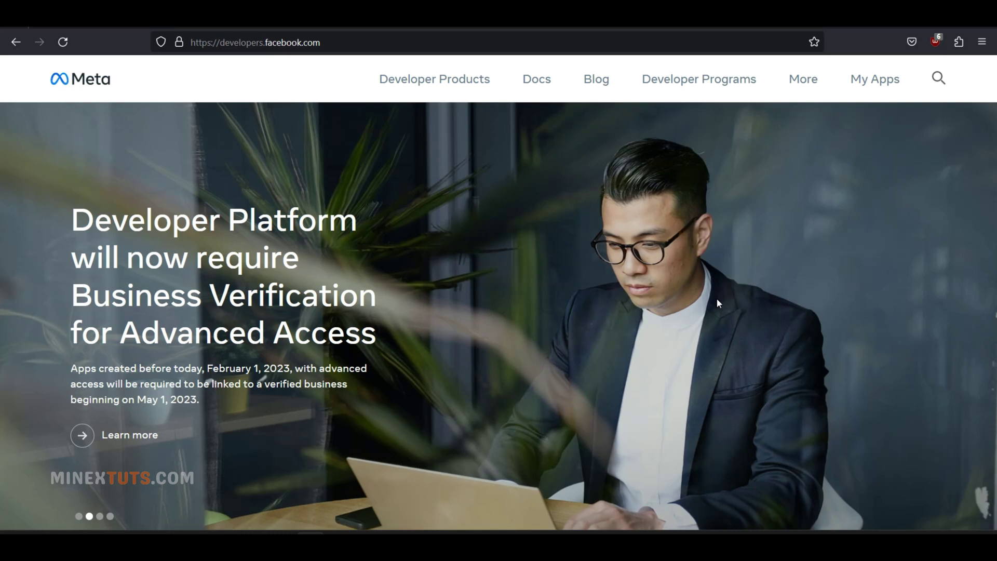
- Start a new app from My Apps, choose the Consumer type, and dismiss the rating popup
{"action": "left_click", "coordinate": [873, 80]}
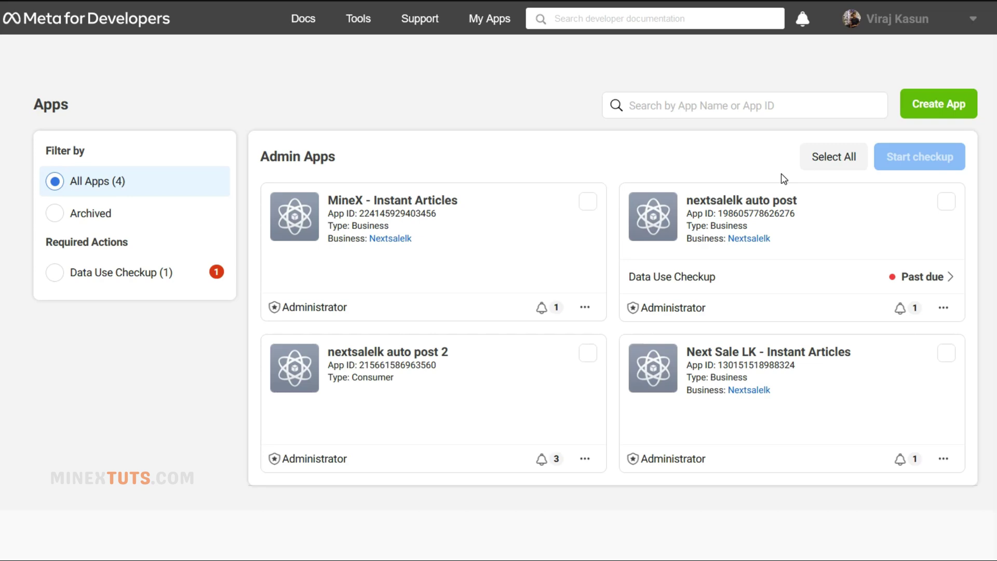
{"action": "left_click", "coordinate": [950, 102]}
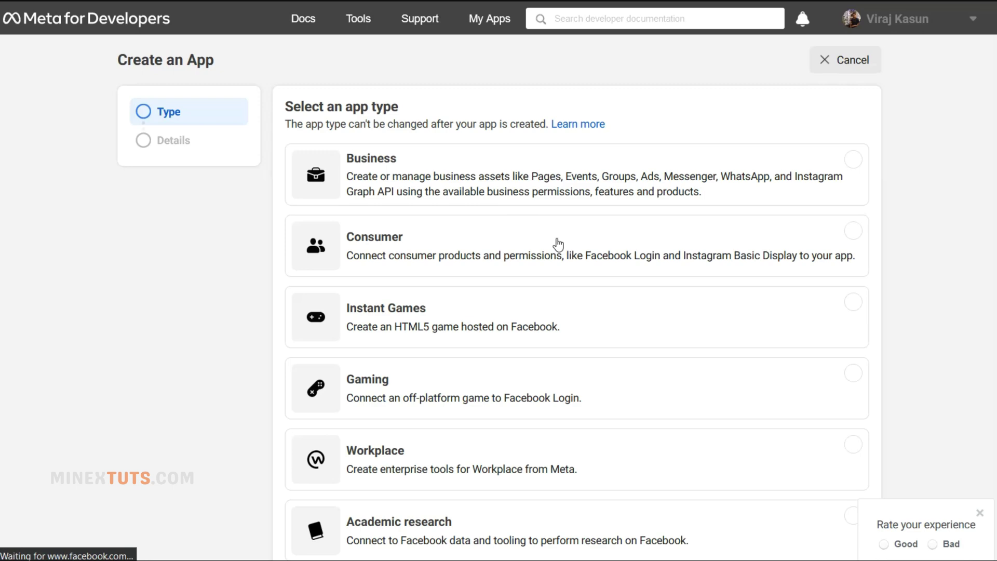
{"action": "left_click", "coordinate": [540, 257]}
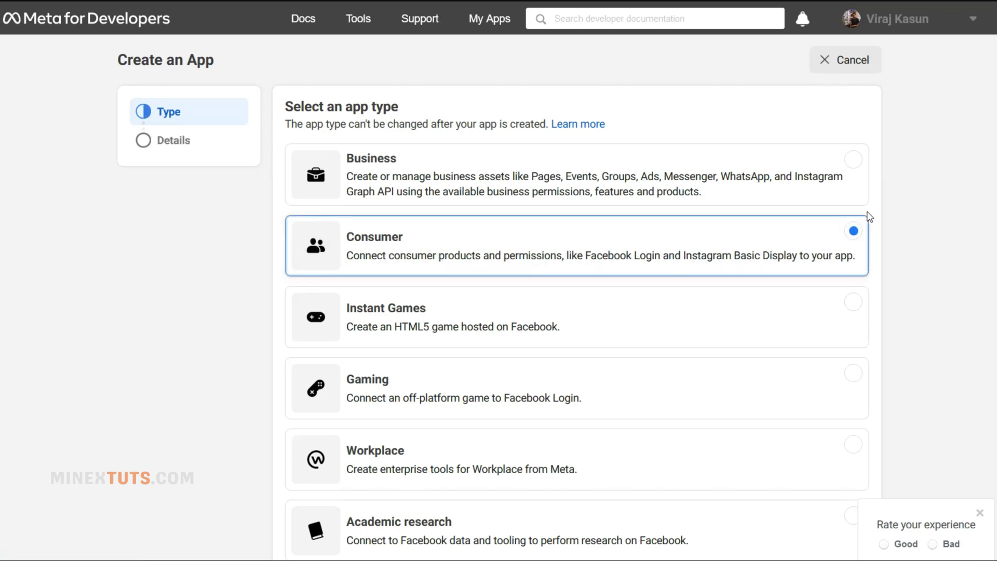
{"action": "scroll", "coordinate": [927, 353], "scroll_direction": "down", "scroll_amount": 3}
{"action": "left_click", "coordinate": [980, 513]}
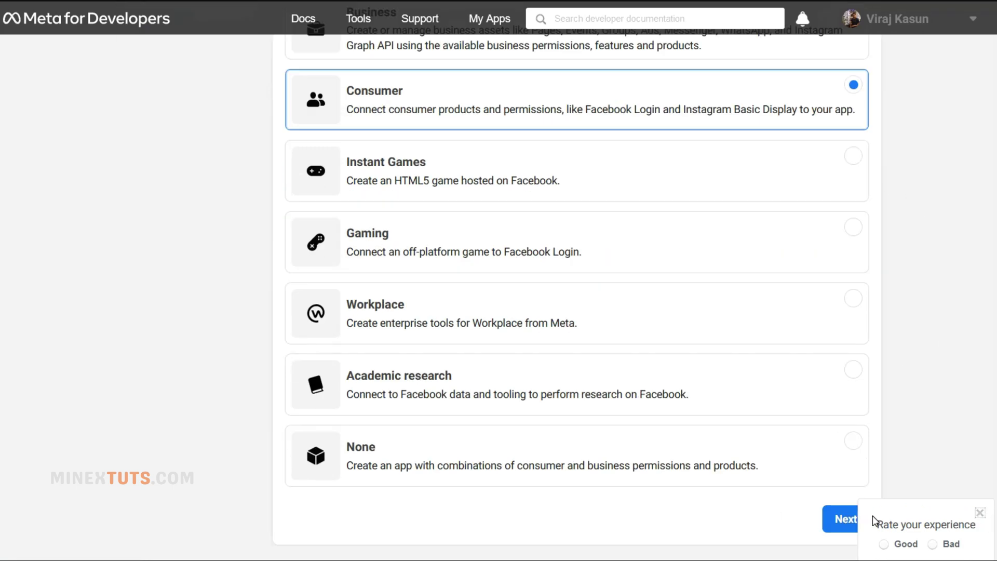
- Create the app 'minextuts login' linked to the site's business account
{"action": "left_click", "coordinate": [846, 519]}
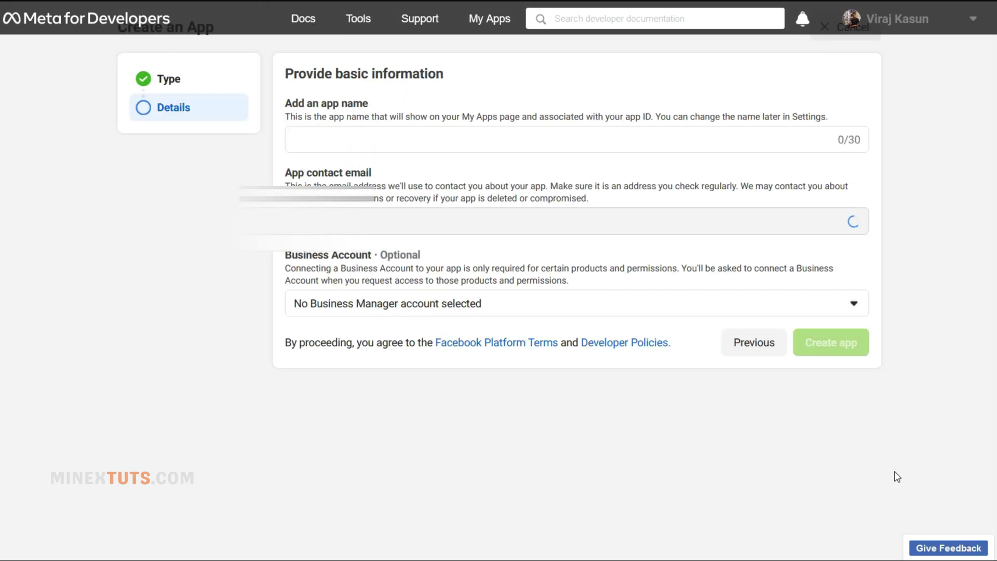
{"action": "left_click", "coordinate": [356, 138]}
{"action": "type", "text": "mi"}
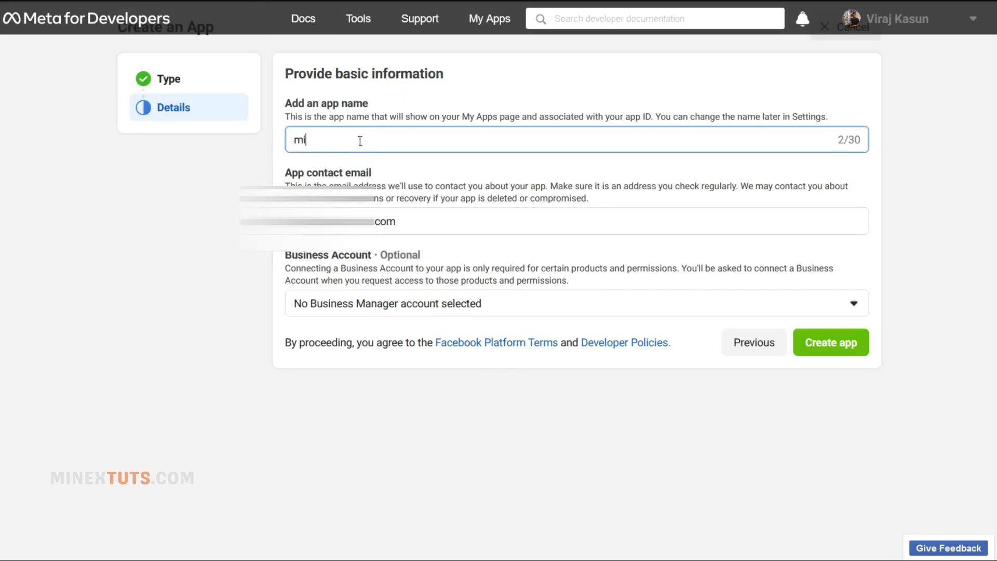
{"action": "type", "text": "nextuts lgoin"}
{"action": "key", "text": "BackSpace"}
{"action": "key", "text": "BackSpace"}
{"action": "key", "text": "BackSpace"}
{"action": "key", "text": "BackSpace"}
{"action": "left_click", "coordinate": [412, 312]}
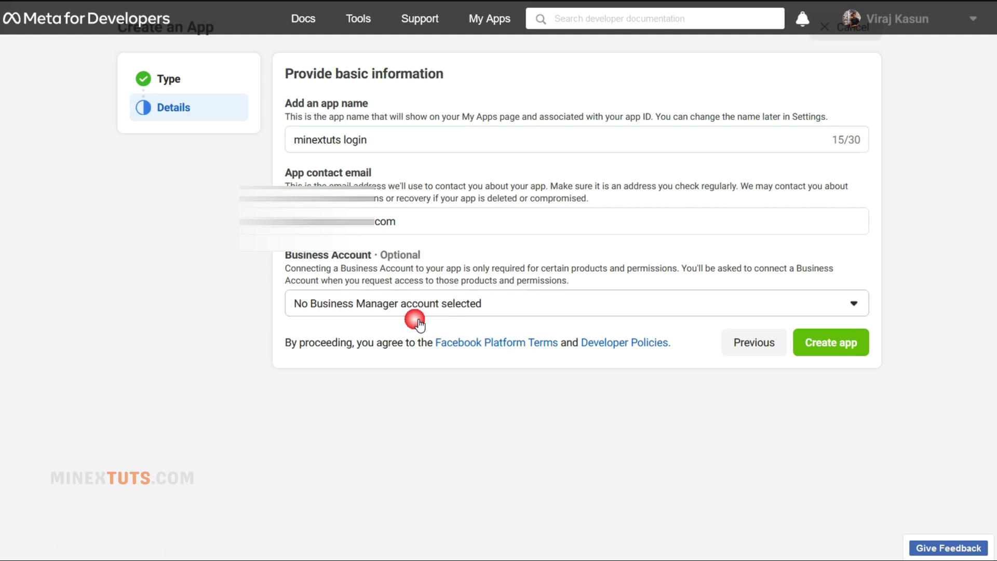
{"action": "left_click", "coordinate": [307, 369]}
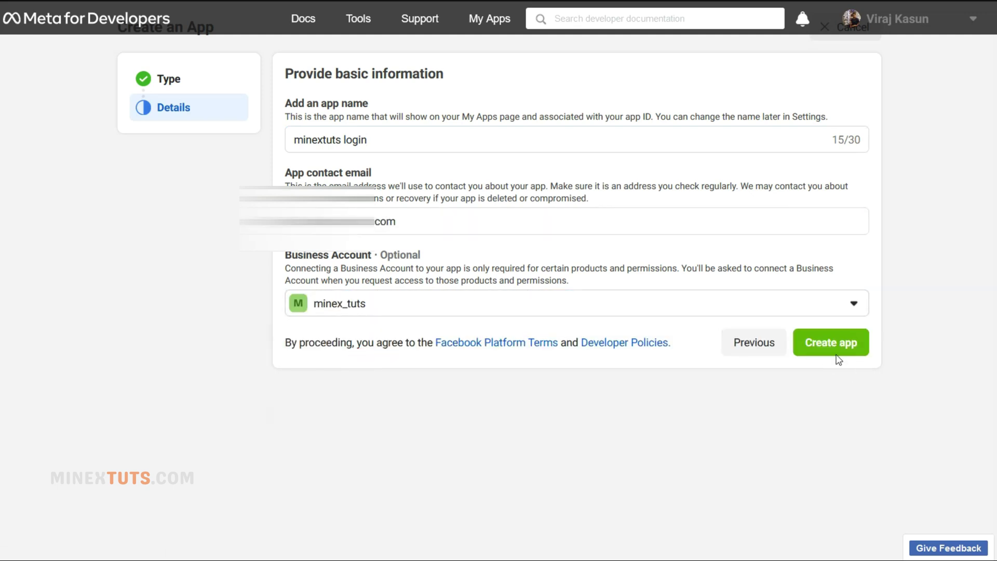
{"action": "left_click", "coordinate": [837, 352]}
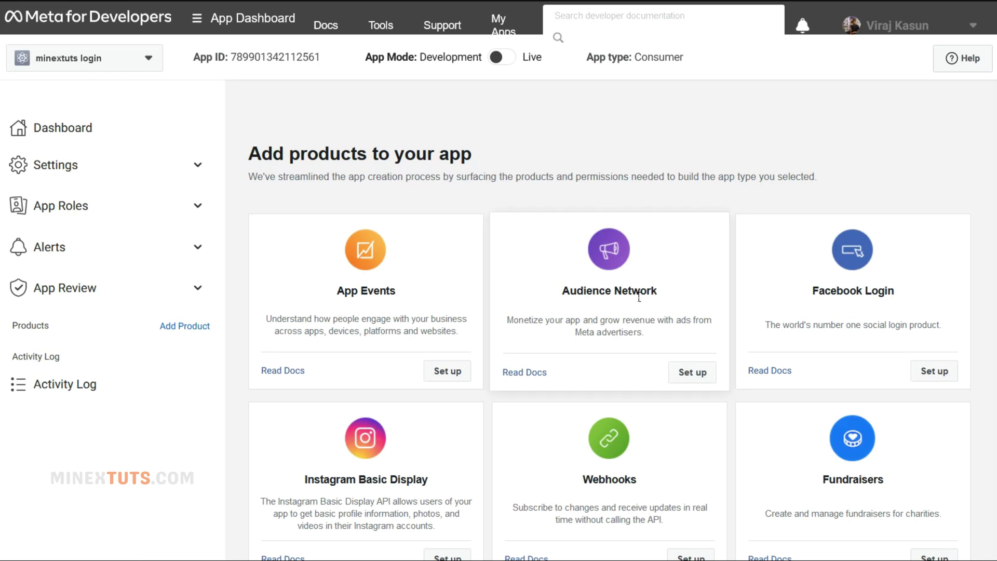
{"action": "left_click", "coordinate": [954, 375]}
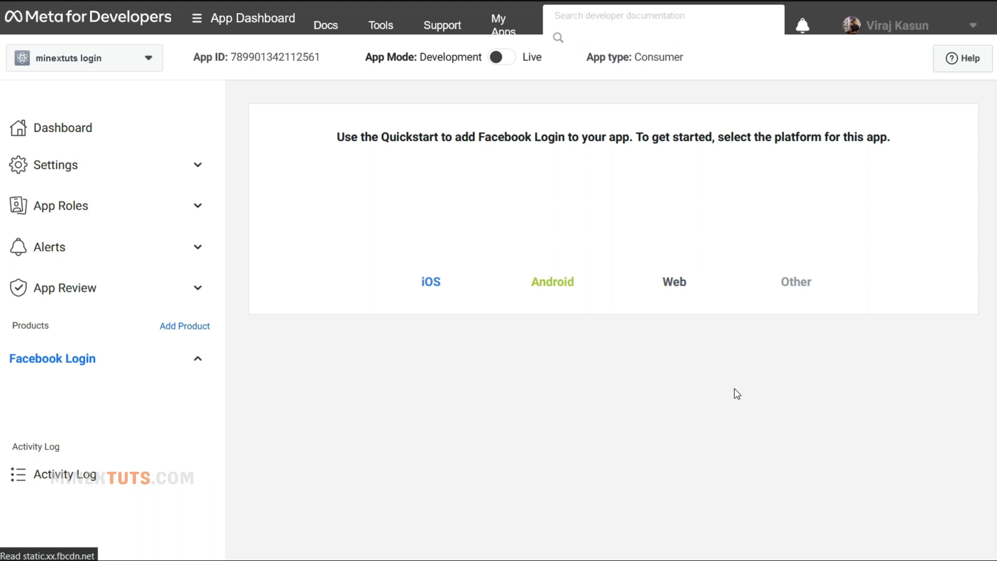
{"action": "left_click", "coordinate": [662, 295]}
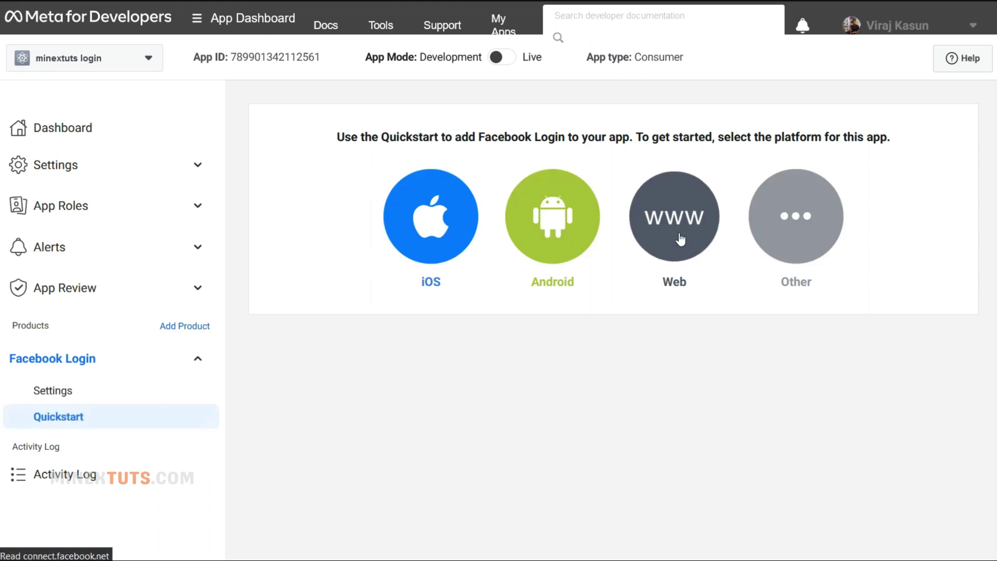
{"action": "left_click", "coordinate": [489, 292]}
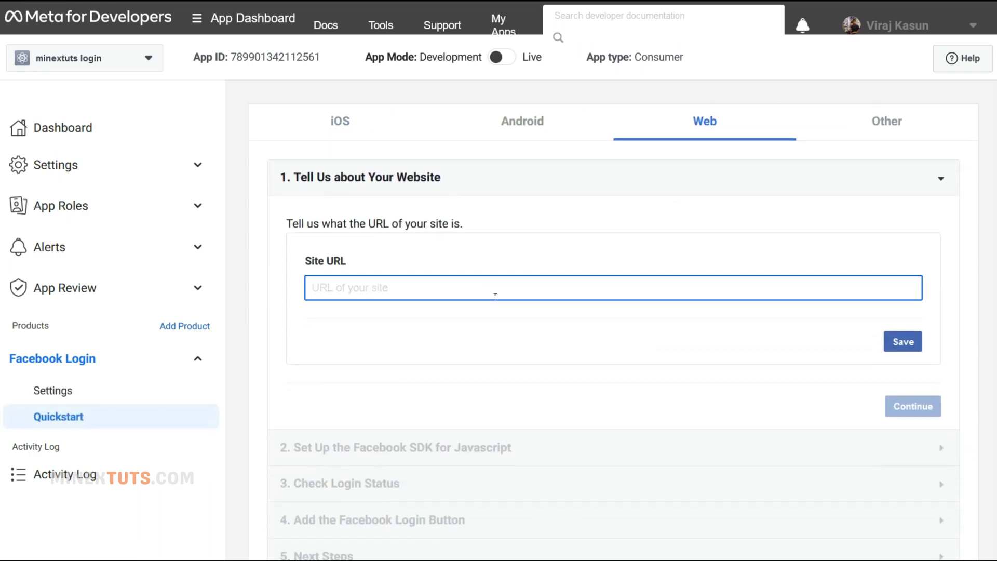
{"action": "type", "text": "https://www.minextuts.com"}
{"action": "left_click", "coordinate": [899, 341]}
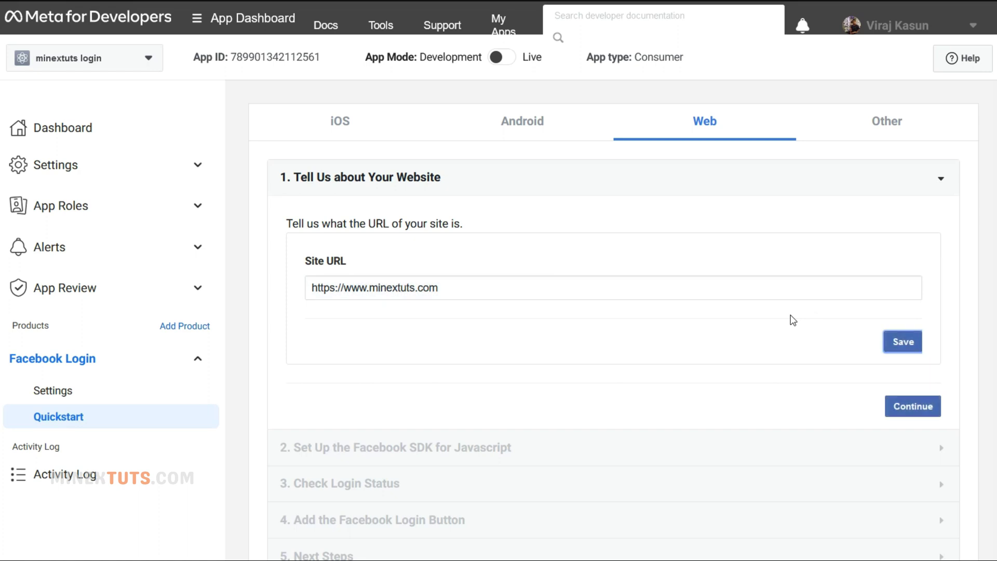
{"action": "left_click", "coordinate": [912, 408]}
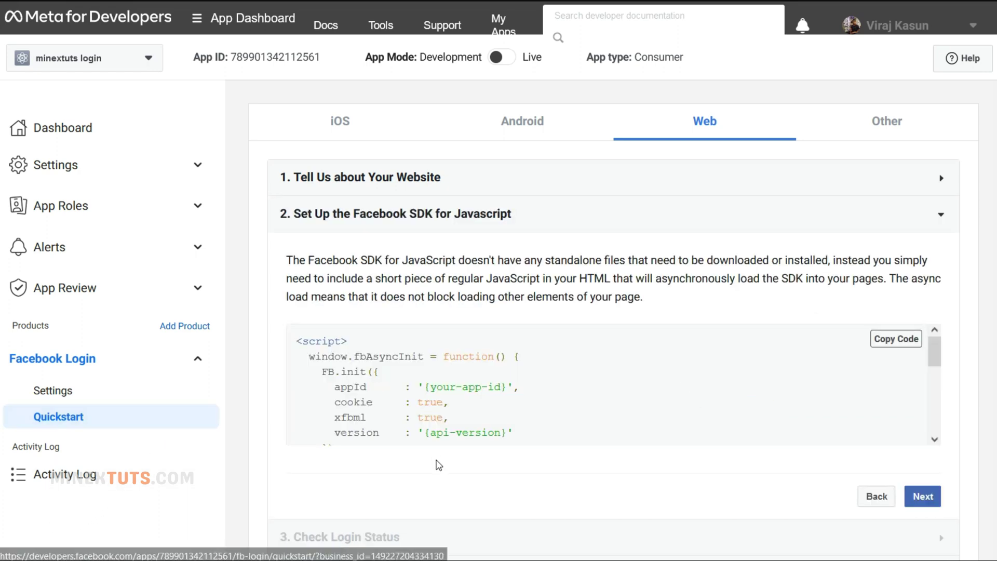
{"action": "scroll", "coordinate": [439, 465], "scroll_direction": "down", "scroll_amount": 3}
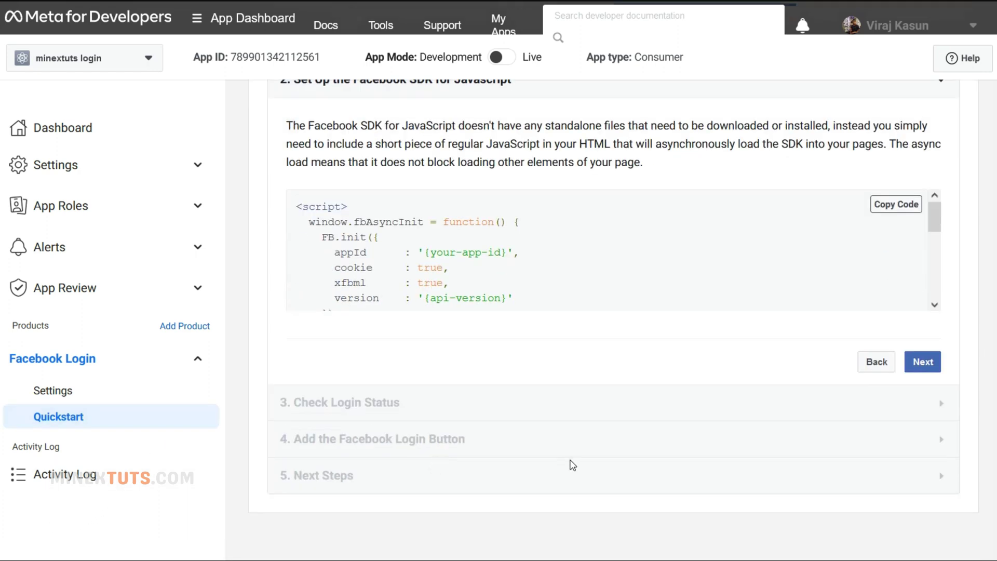
{"action": "left_click", "coordinate": [70, 395]}
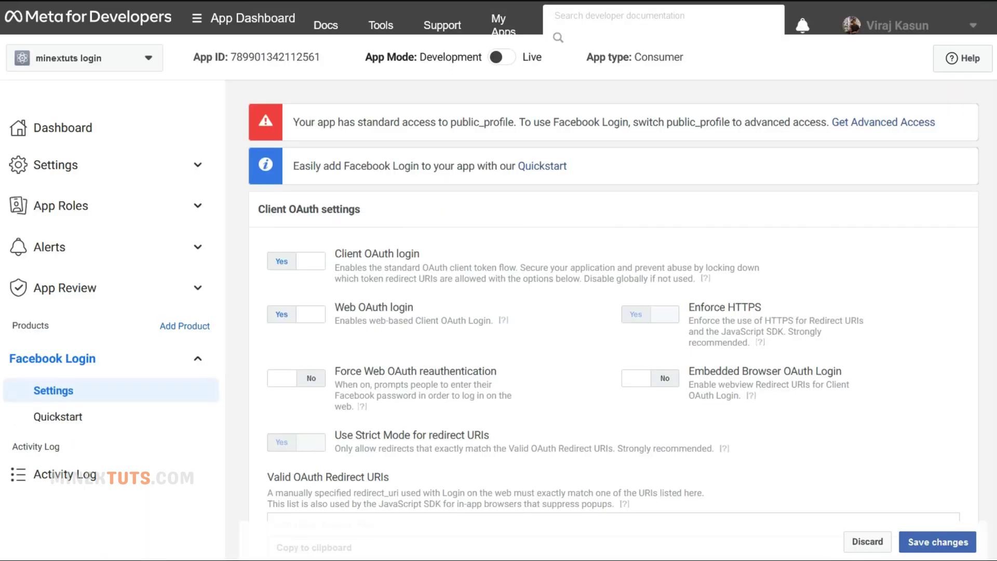
{"action": "scroll", "coordinate": [322, 312], "scroll_direction": "down", "scroll_amount": 2}
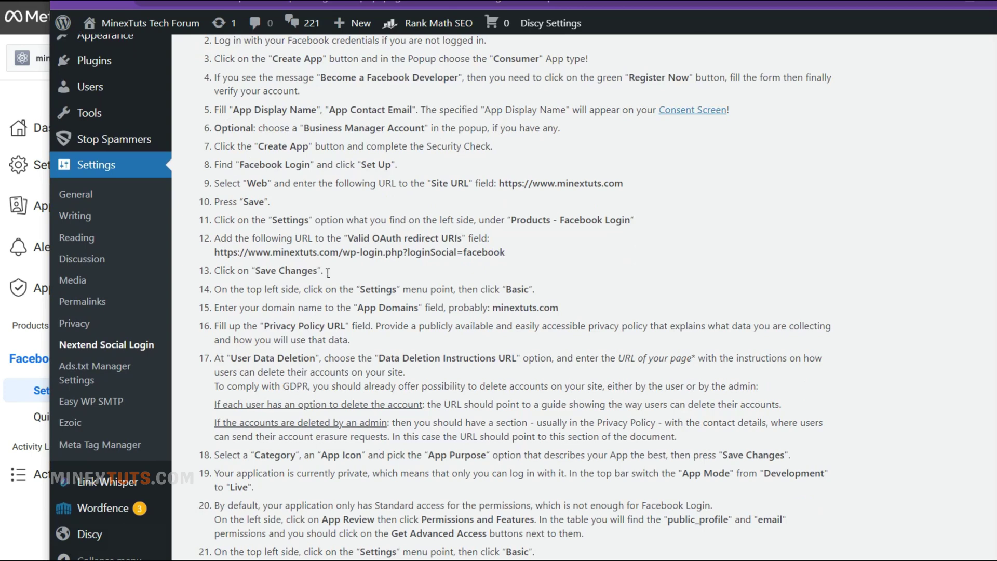
{"action": "left_click_drag", "start_coordinate": [506, 253], "coordinate": [215, 253]}
{"action": "key", "text": "ctrl+c"}
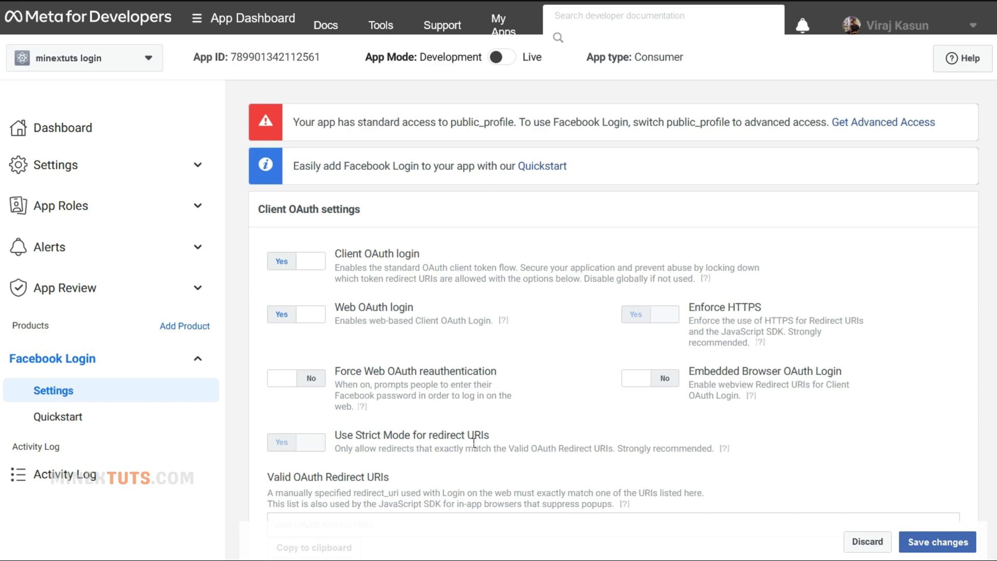
{"action": "scroll", "coordinate": [474, 442], "scroll_direction": "down", "scroll_amount": 4}
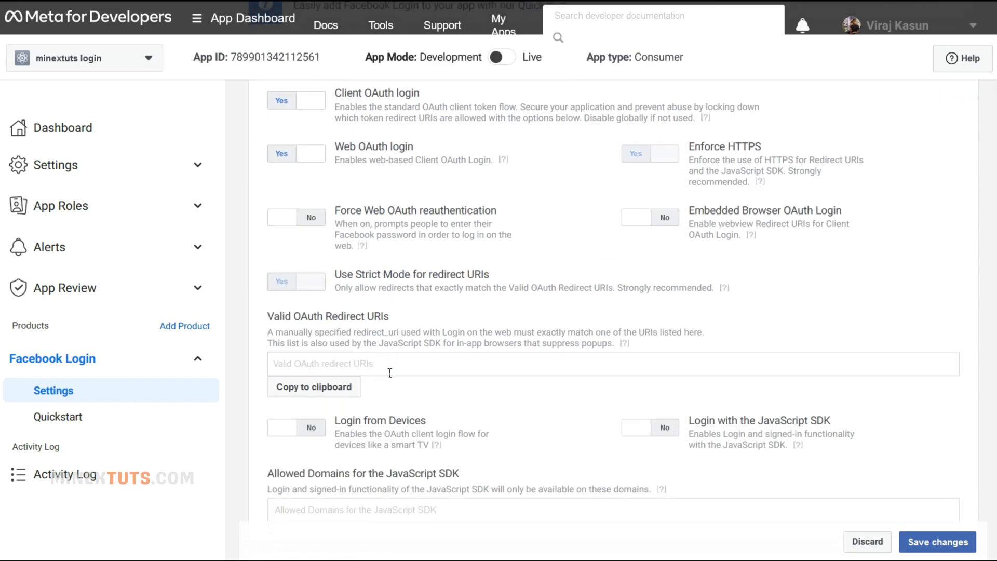
{"action": "left_click", "coordinate": [390, 372]}
{"action": "key", "text": "ctrl+v"}
{"action": "left_click", "coordinate": [551, 402]}
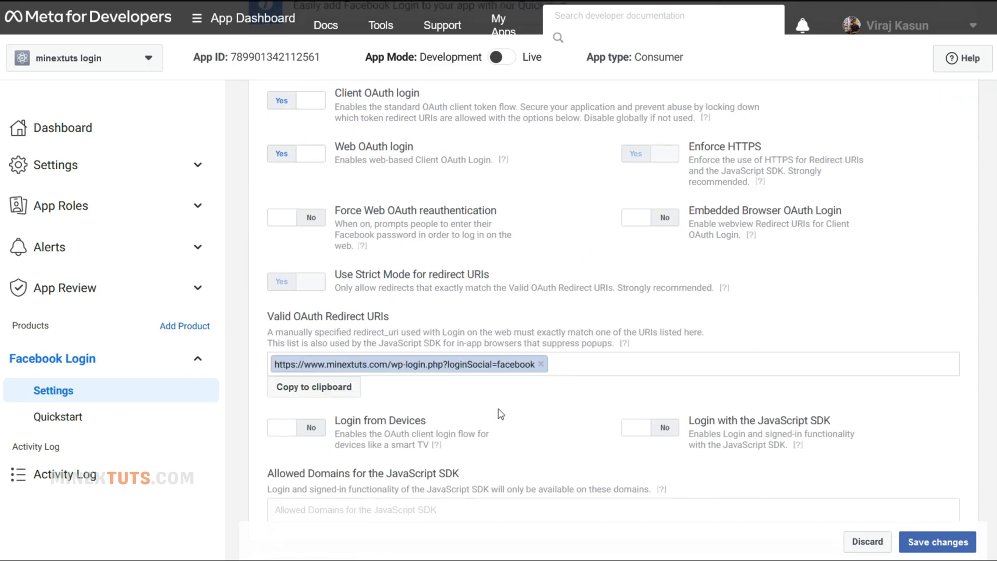
{"action": "left_click", "coordinate": [937, 541]}
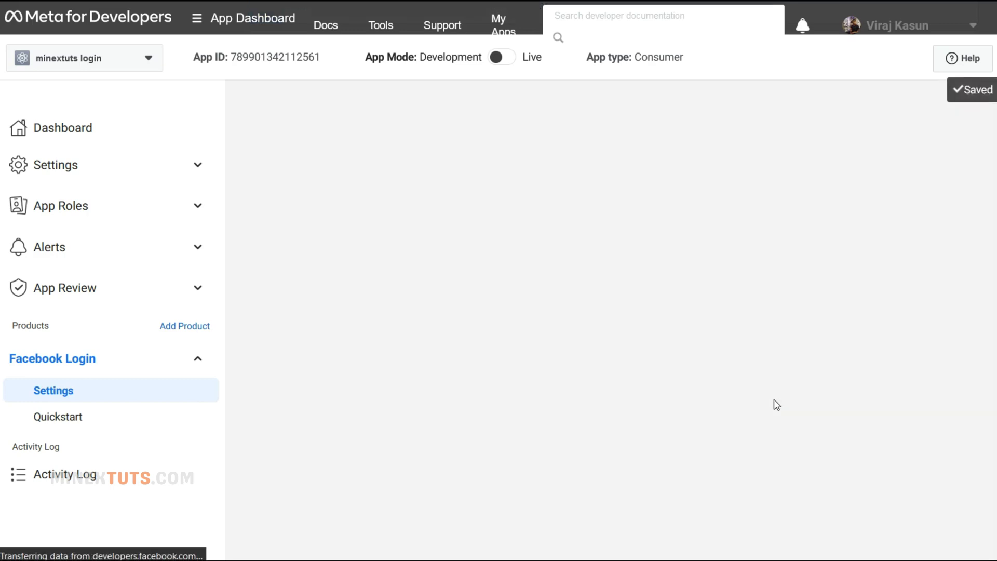
{"action": "scroll", "coordinate": [569, 460], "scroll_direction": "down", "scroll_amount": 6}
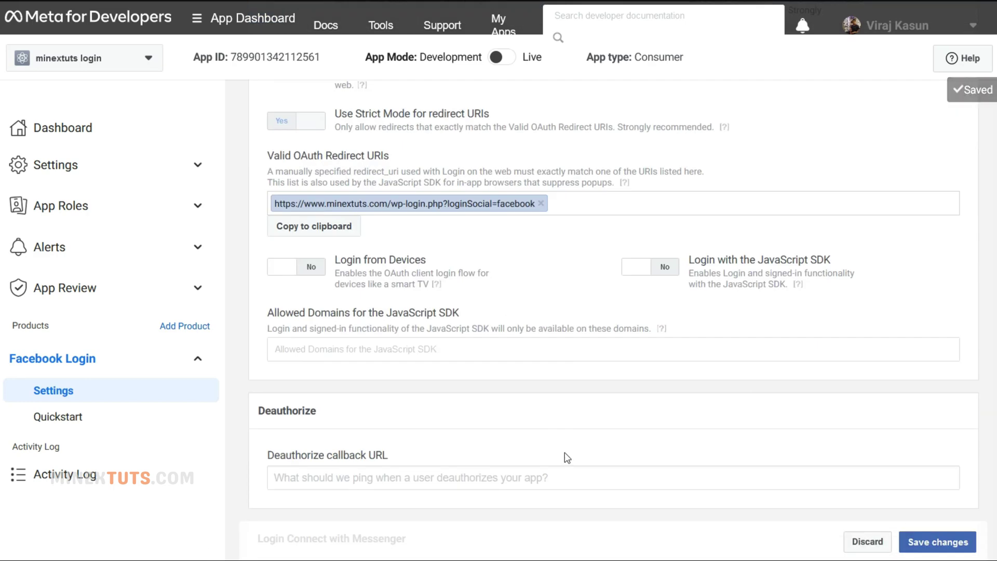
{"action": "left_click", "coordinate": [199, 163]}
{"action": "left_click", "coordinate": [72, 195]}
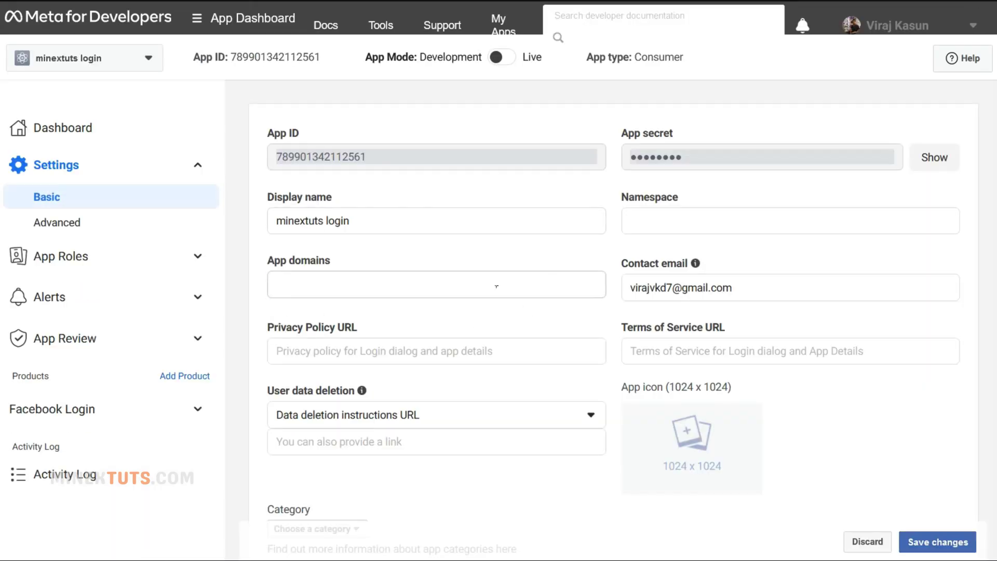
- Add minextuts.com as the app domain
{"action": "left_click", "coordinate": [497, 286]}
{"action": "key", "text": "ctrl+v"}
{"action": "left_click", "coordinate": [426, 317]}
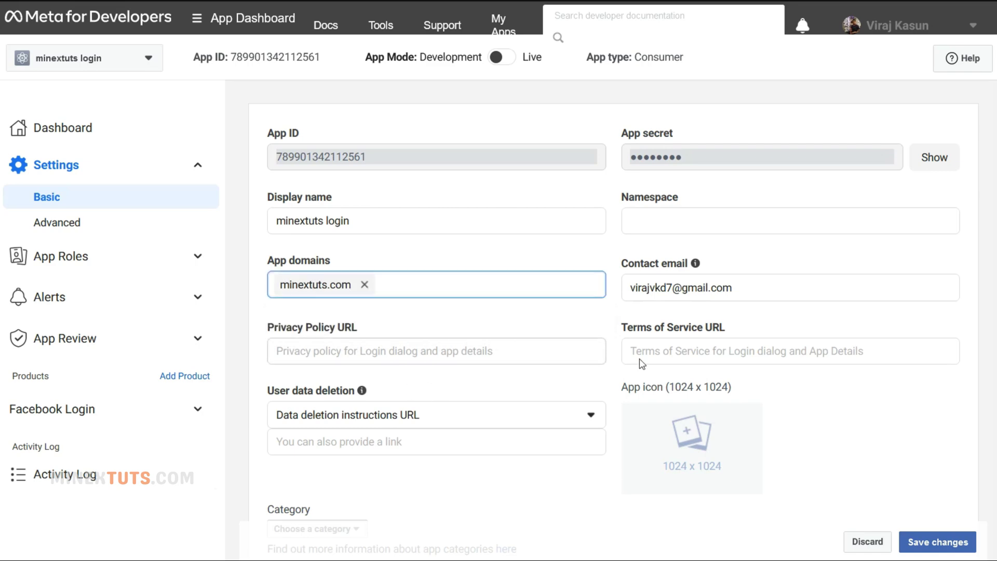
{"action": "scroll", "coordinate": [520, 385], "scroll_direction": "down", "scroll_amount": 2}
- Copy the MinexTuts footer Privacy Policy link into the Privacy Policy URL field
{"action": "left_click", "coordinate": [442, 24]}
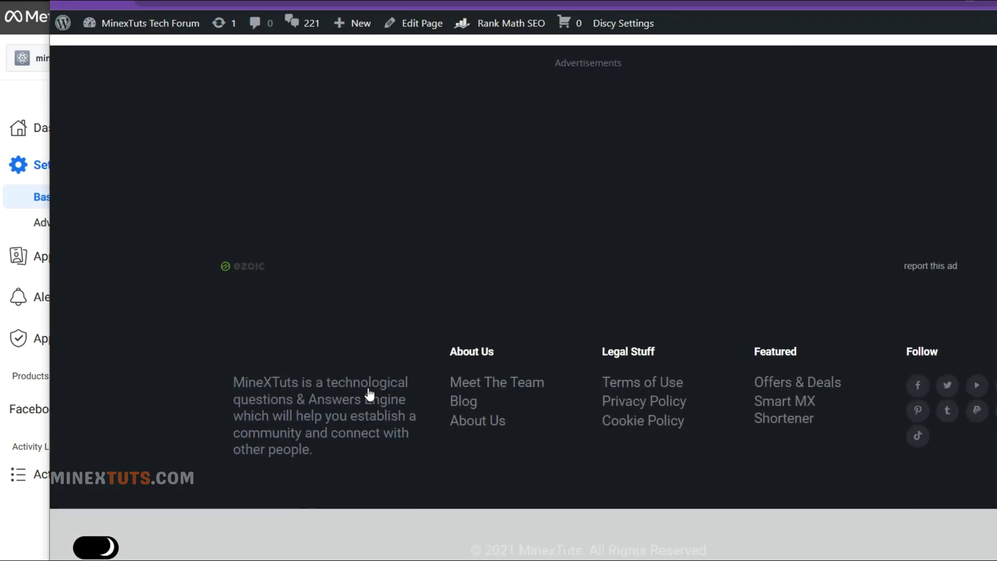
{"action": "right_click", "coordinate": [660, 406]}
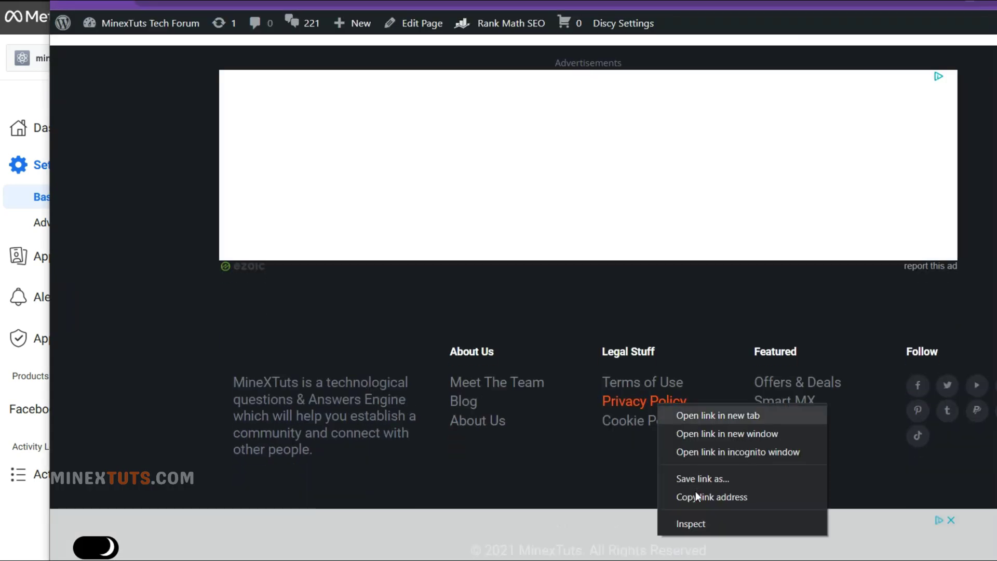
{"action": "left_click", "coordinate": [703, 496]}
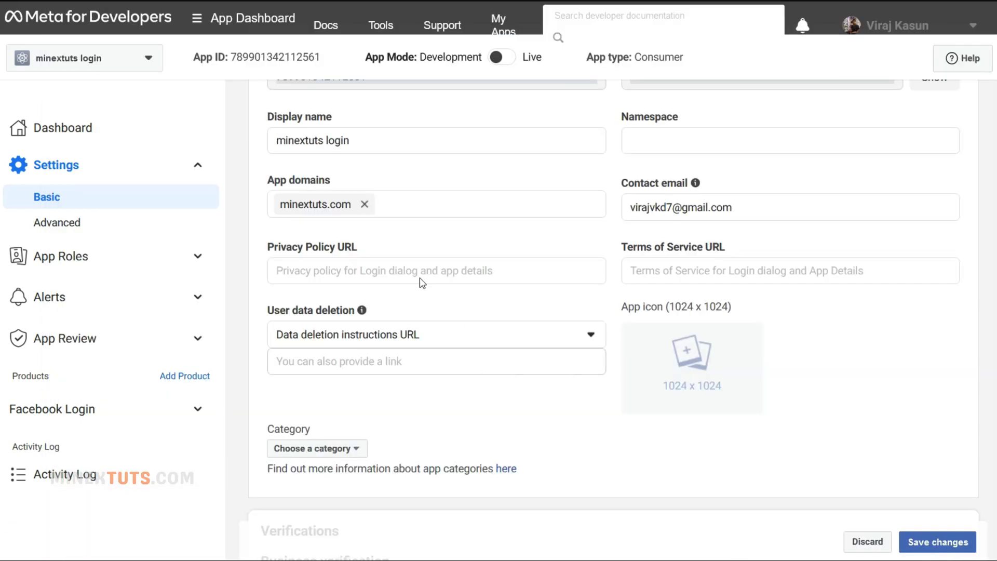
{"action": "left_click", "coordinate": [418, 274]}
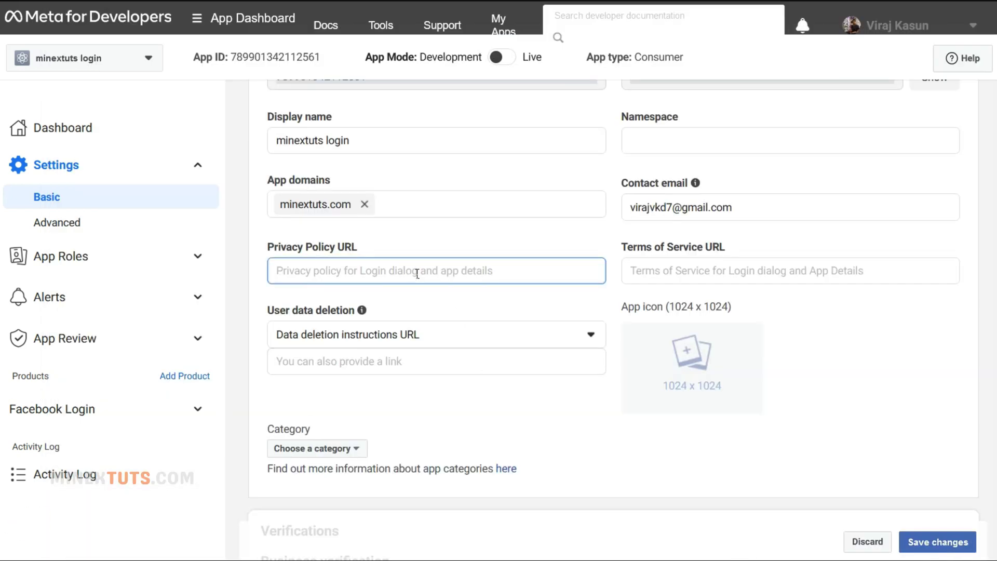
{"action": "key", "text": "ctrl+v"}
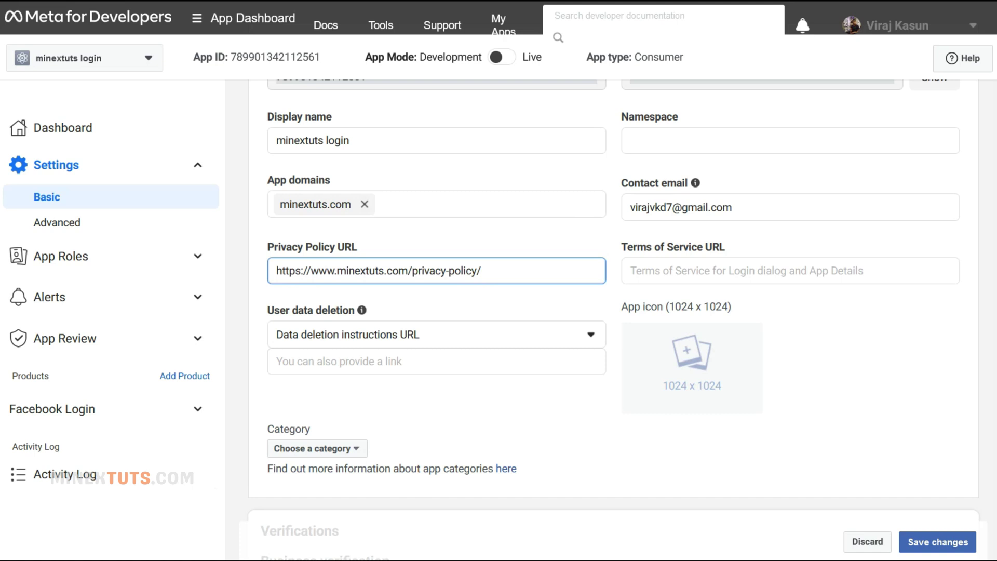
- Set the privacy policy link as the Data deletion instructions URL
{"action": "left_click", "coordinate": [440, 343]}
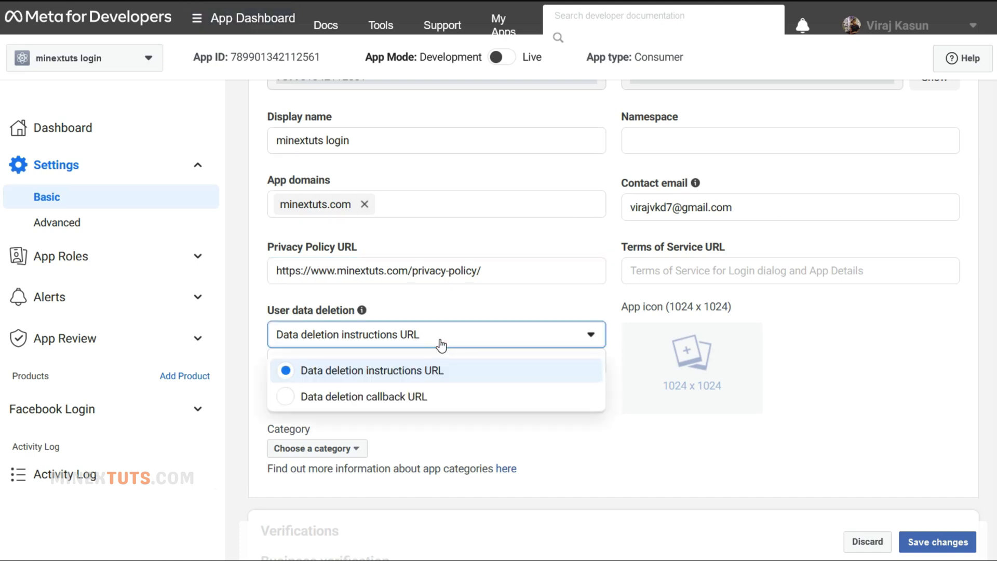
{"action": "left_click", "coordinate": [439, 343]}
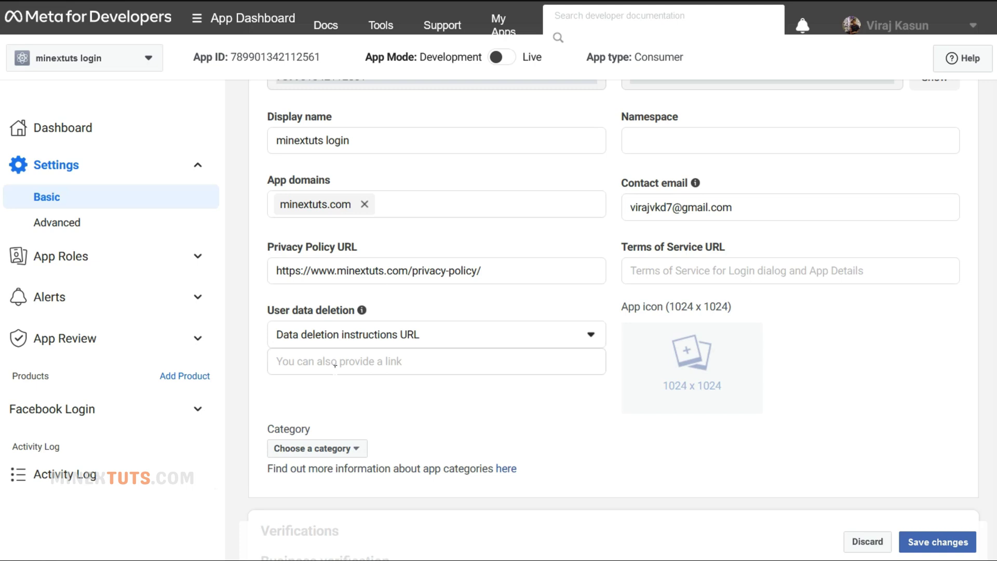
{"action": "left_click", "coordinate": [335, 364]}
{"action": "key", "text": "ctrl+v"}
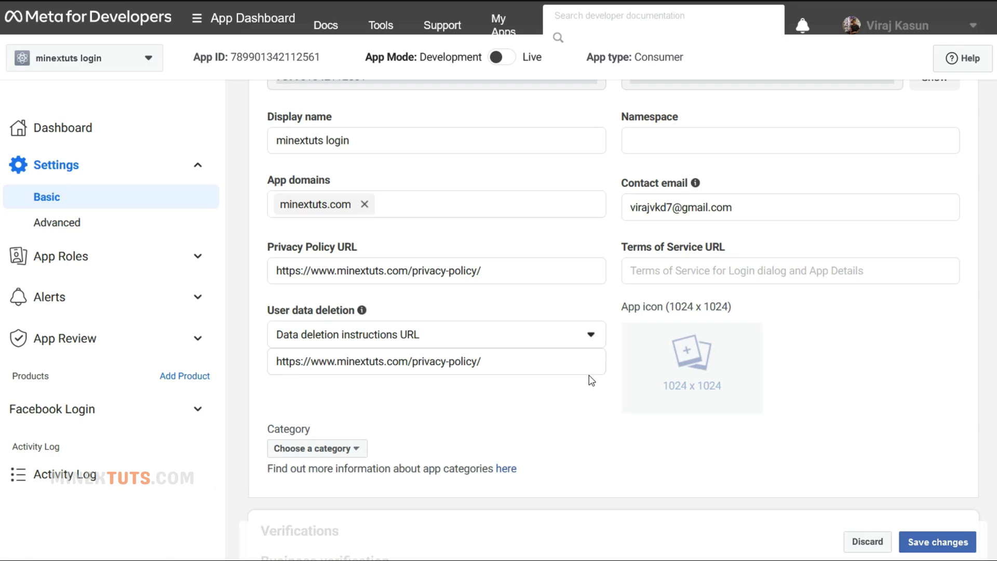
- Set the app category to Community & government
{"action": "left_click", "coordinate": [340, 449]}
{"action": "left_click", "coordinate": [337, 260]}
{"action": "scroll", "coordinate": [572, 305], "scroll_direction": "down", "scroll_amount": 2}
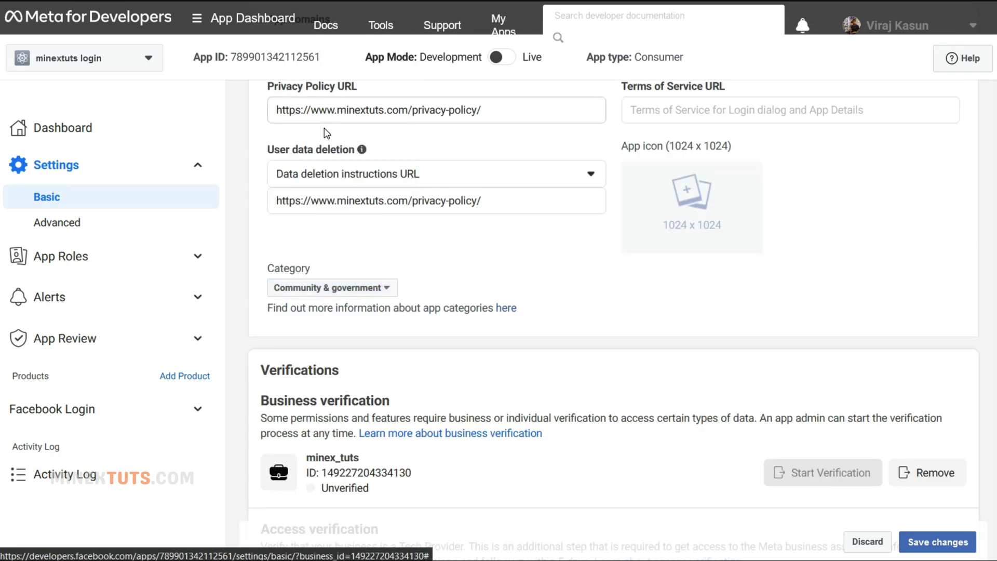
- Copy the site's Terms of Use link into the Terms of Service URL field
{"action": "key", "text": "alt+Tab"}
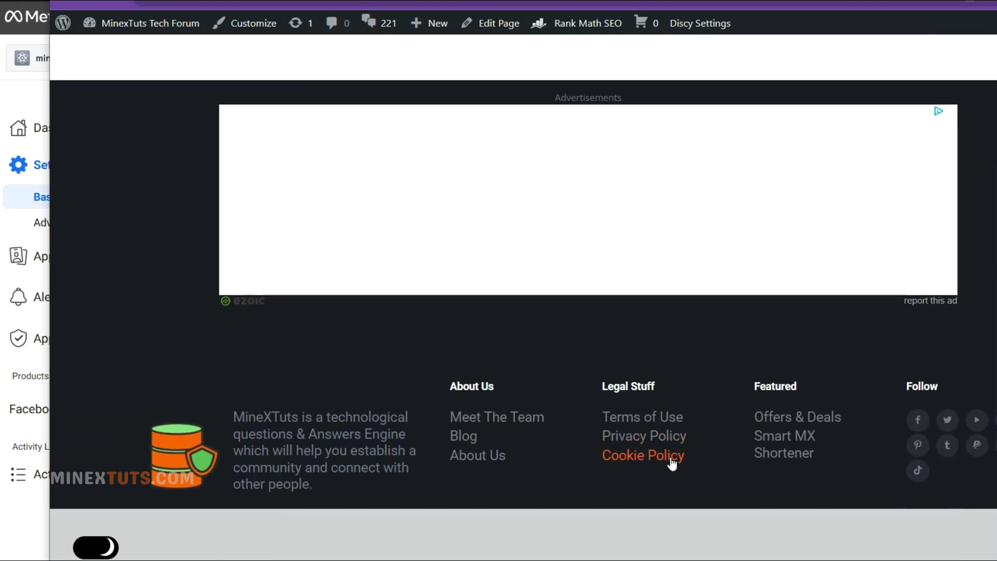
{"action": "right_click", "coordinate": [649, 417]}
{"action": "left_click", "coordinate": [675, 512]}
{"action": "key", "text": "alt+Tab"}
{"action": "left_click", "coordinate": [790, 271]}
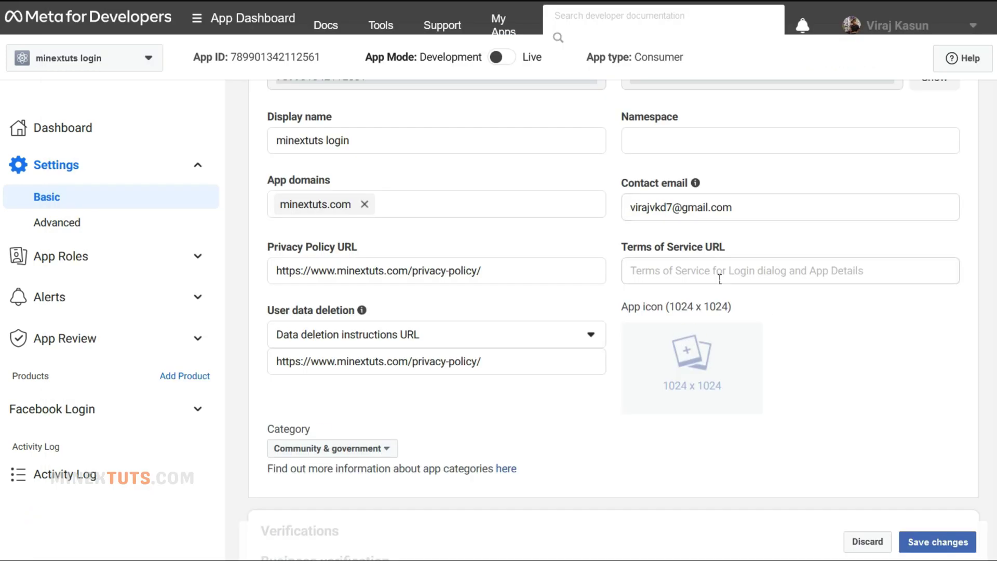
{"action": "key", "text": "ctrl+v"}
{"action": "left_click", "coordinate": [580, 458]}
- Save the Basic settings changes
{"action": "scroll", "coordinate": [579, 458], "scroll_direction": "down", "scroll_amount": 8}
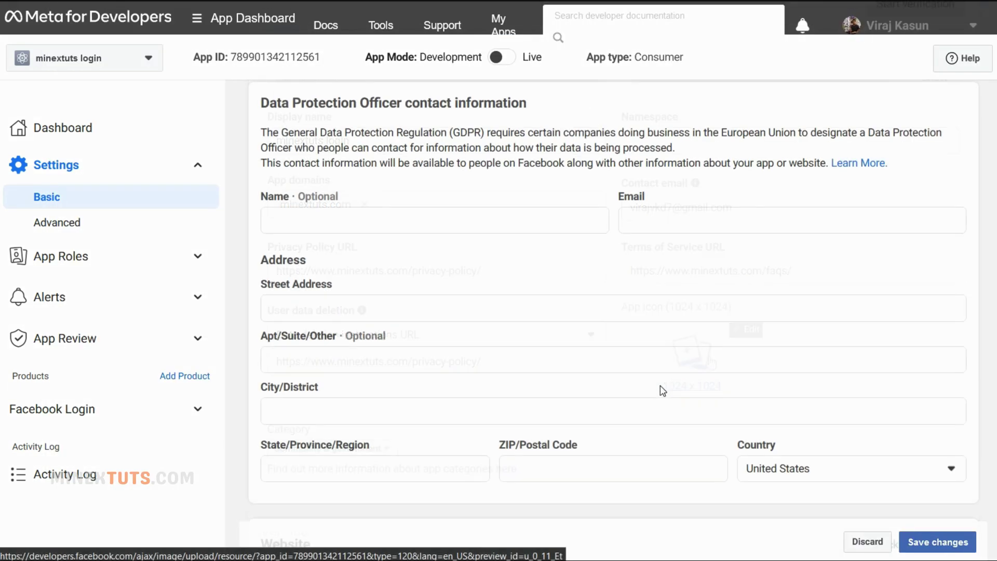
{"action": "left_click", "coordinate": [935, 542]}
{"action": "scroll", "coordinate": [655, 345], "scroll_direction": "up", "scroll_amount": 6}
{"action": "scroll", "coordinate": [655, 345], "scroll_direction": "up", "scroll_amount": 5}
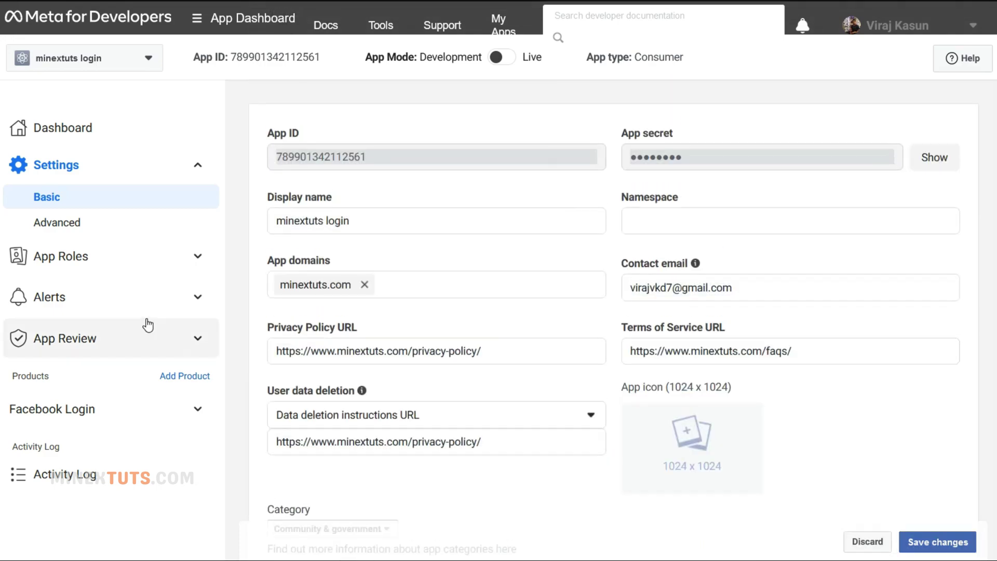
{"action": "scroll", "coordinate": [400, 384], "scroll_direction": "down", "scroll_amount": 10}
{"action": "scroll", "coordinate": [398, 372], "scroll_direction": "up", "scroll_amount": 10}
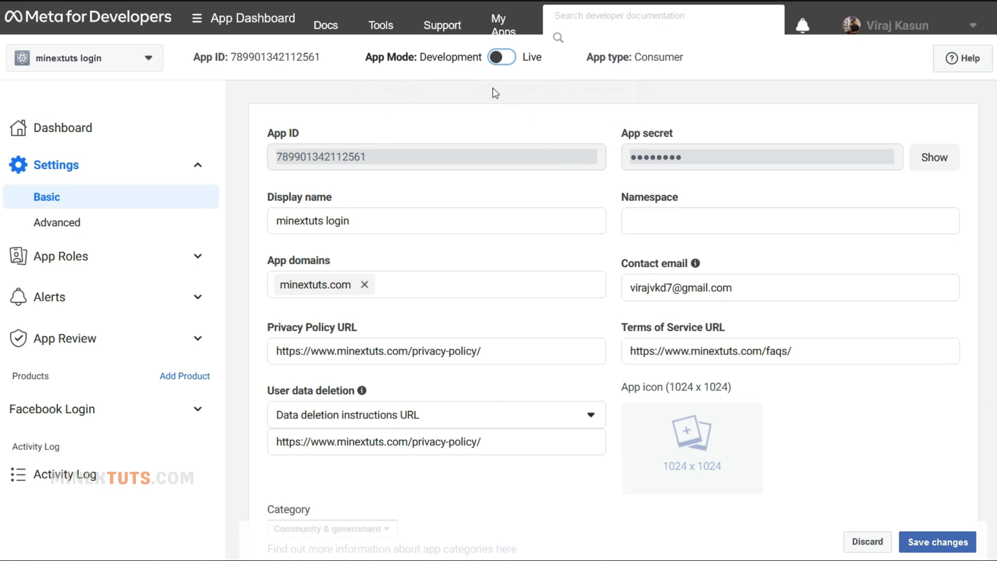
- Switch the app to Live mode, check the Alerts inbox, and open Permissions and Features
{"action": "left_click", "coordinate": [500, 59]}
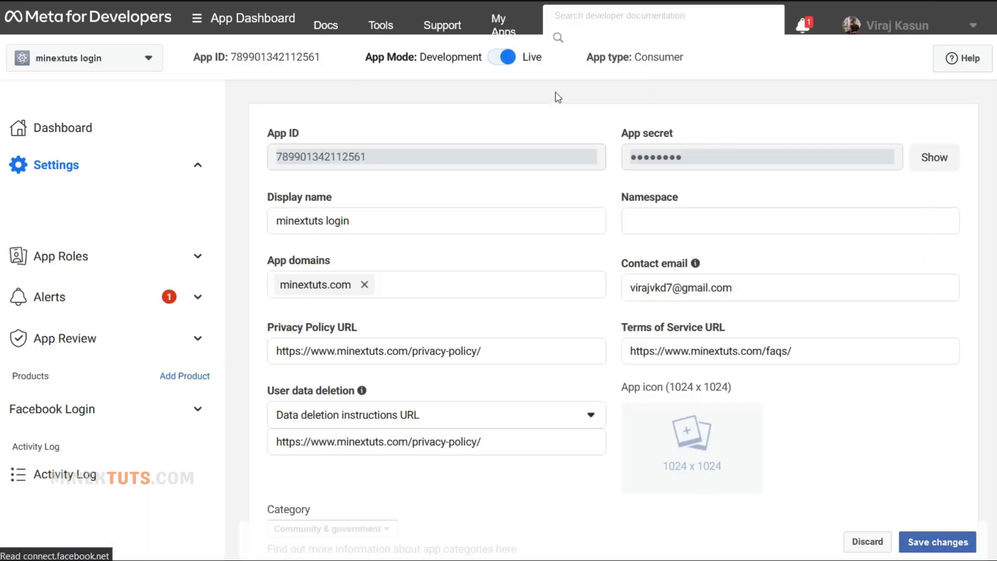
{"action": "left_click", "coordinate": [193, 299]}
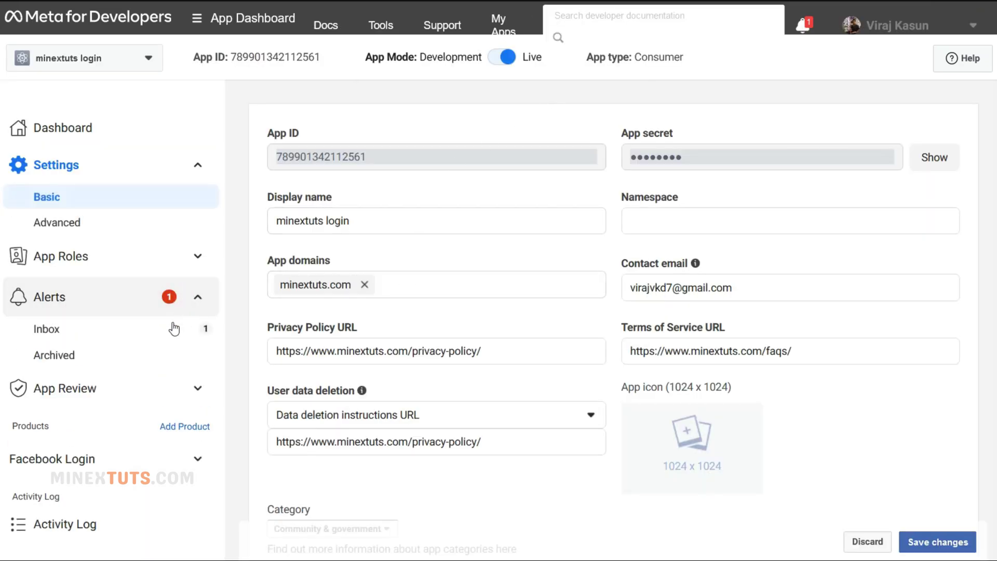
{"action": "left_click", "coordinate": [176, 325]}
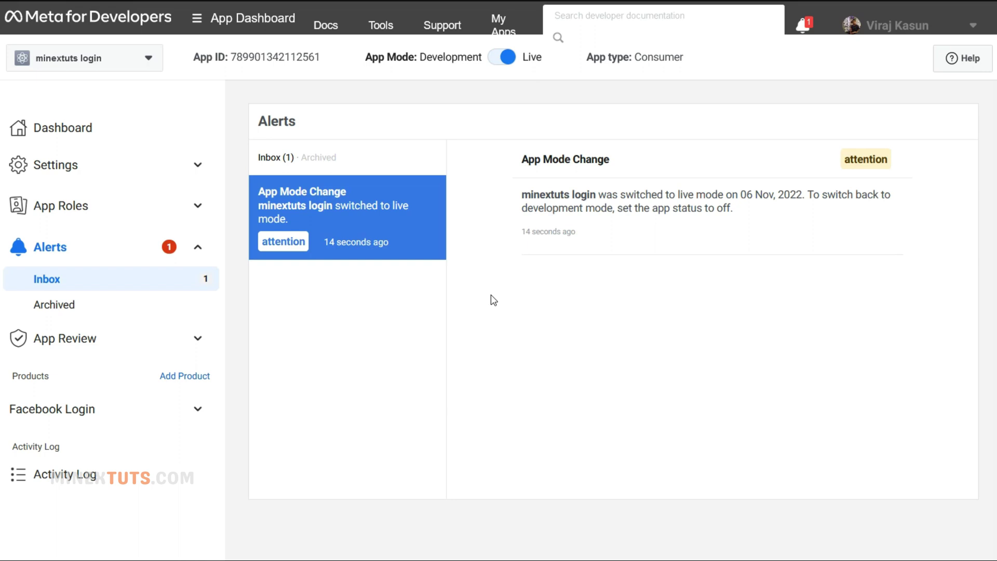
{"action": "left_click", "coordinate": [137, 338]}
{"action": "left_click", "coordinate": [124, 395]}
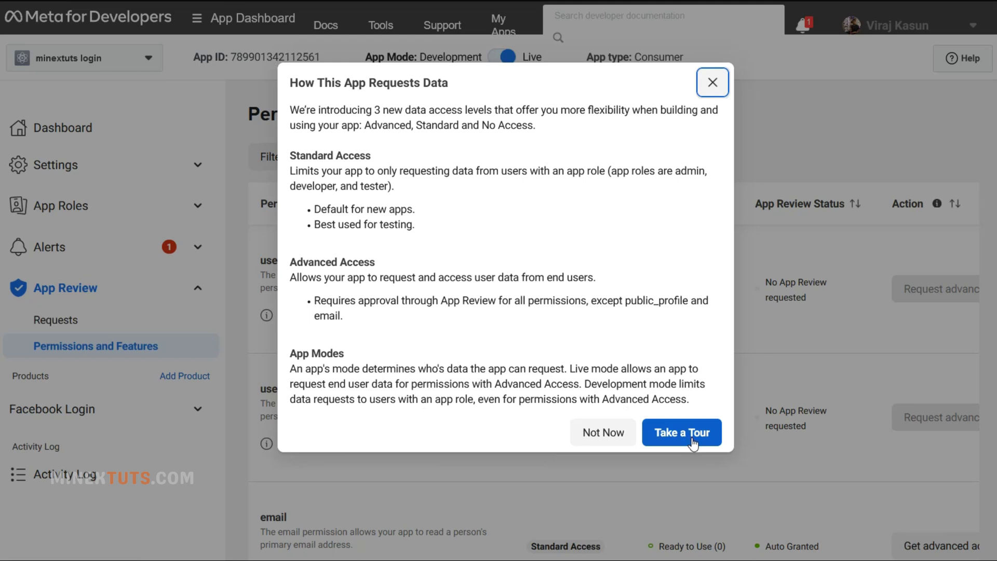
- Request Advanced Access for the email permission, agreeing to its data usage terms and confirming
{"action": "left_click", "coordinate": [603, 432]}
{"action": "scroll", "coordinate": [539, 352], "scroll_direction": "down", "scroll_amount": 2}
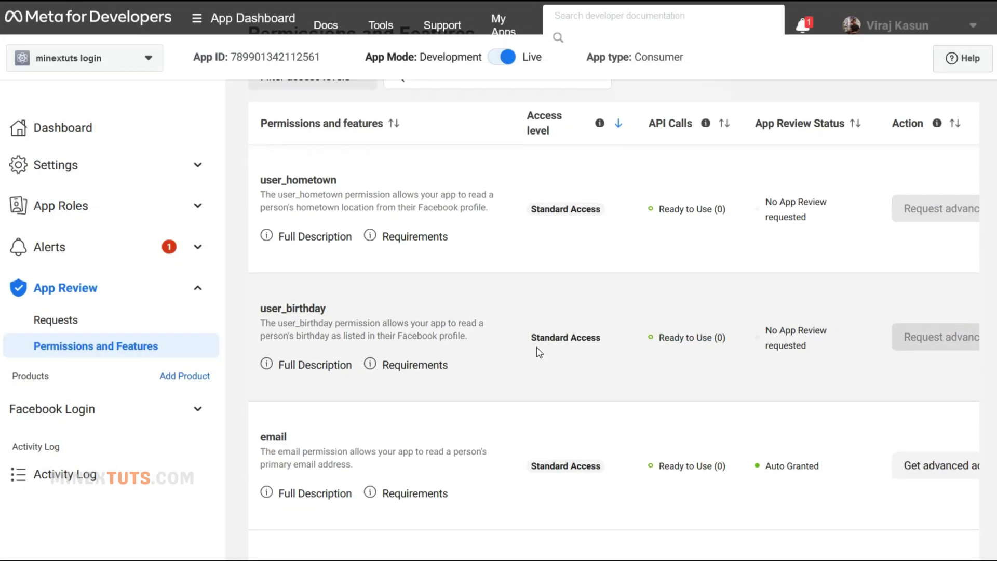
{"action": "scroll", "coordinate": [539, 352], "scroll_direction": "down", "scroll_amount": 4}
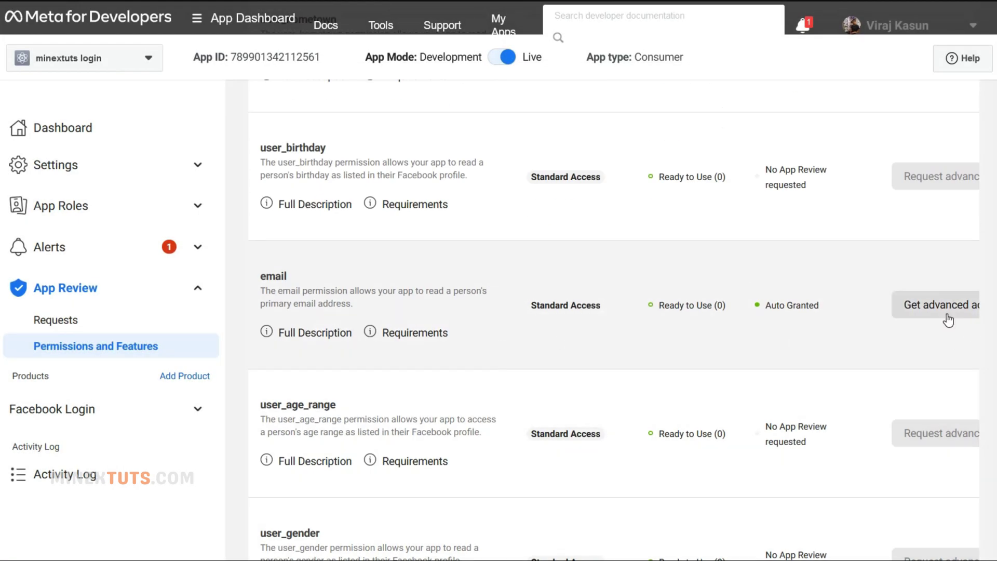
{"action": "scroll", "coordinate": [750, 403], "scroll_direction": "up", "scroll_amount": 6}
{"action": "scroll", "coordinate": [929, 327], "scroll_direction": "down", "scroll_amount": 4}
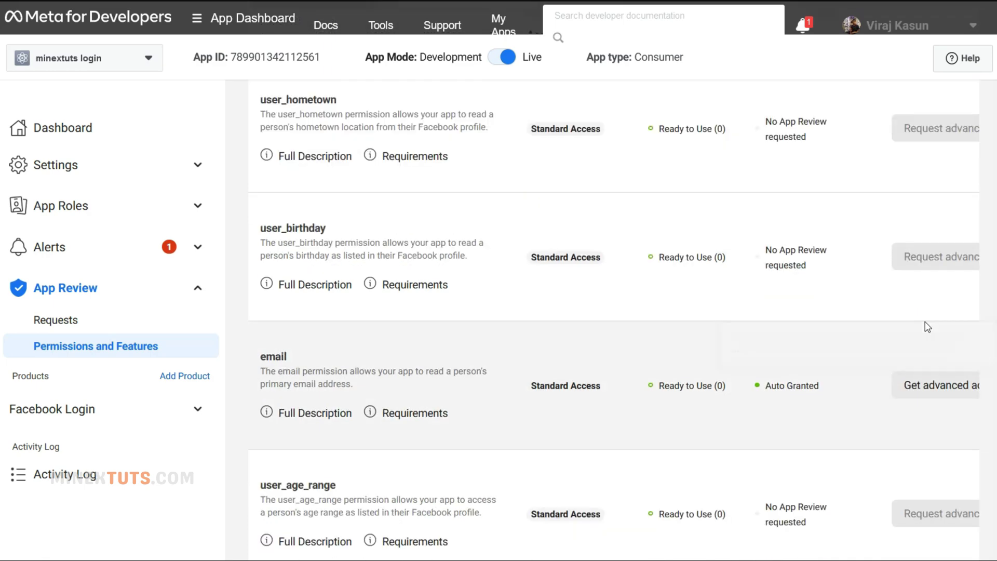
{"action": "scroll", "coordinate": [928, 327], "scroll_direction": "down", "scroll_amount": 3}
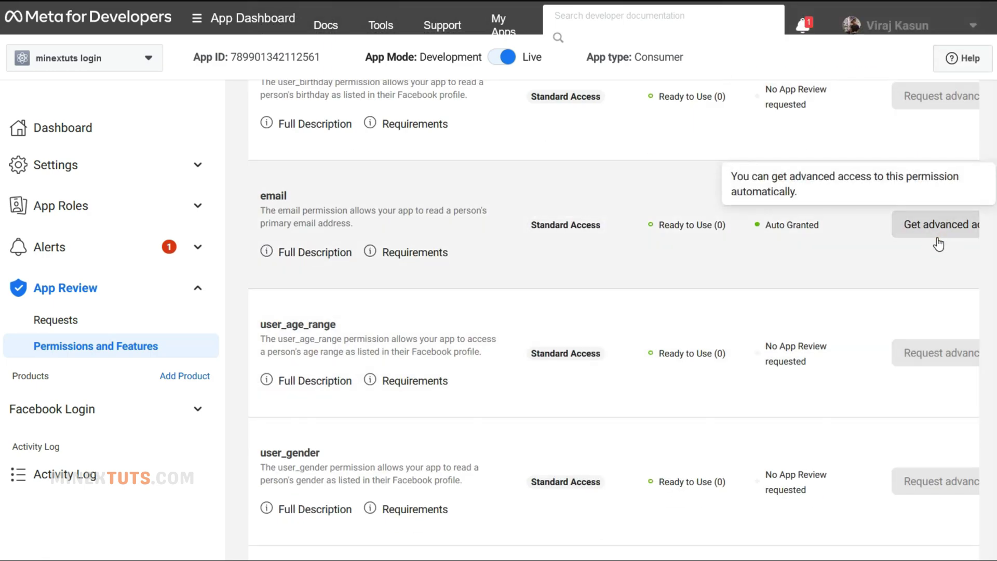
{"action": "left_click", "coordinate": [938, 242]}
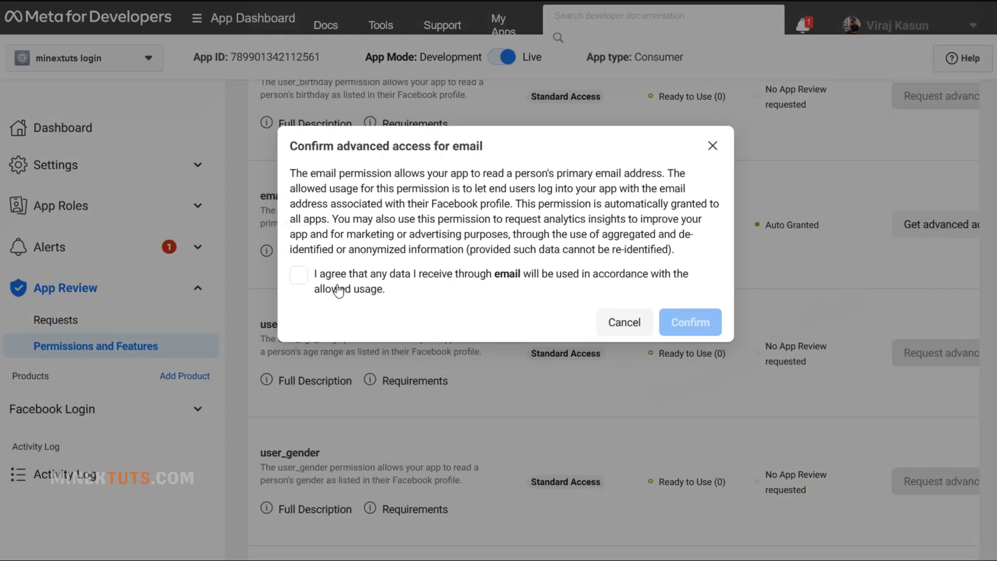
{"action": "left_click", "coordinate": [338, 290]}
{"action": "left_click", "coordinate": [690, 322]}
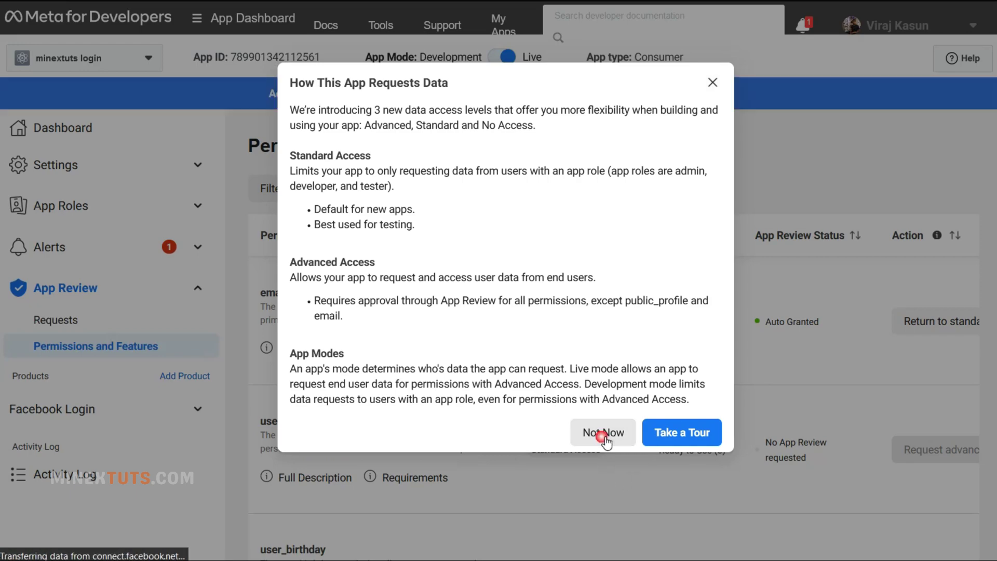
- Certify allowed use of the email permission in the minextuts login Data Use Checkup
{"action": "left_click", "coordinate": [603, 438]}
{"action": "scroll", "coordinate": [623, 260], "scroll_direction": "down", "scroll_amount": 10}
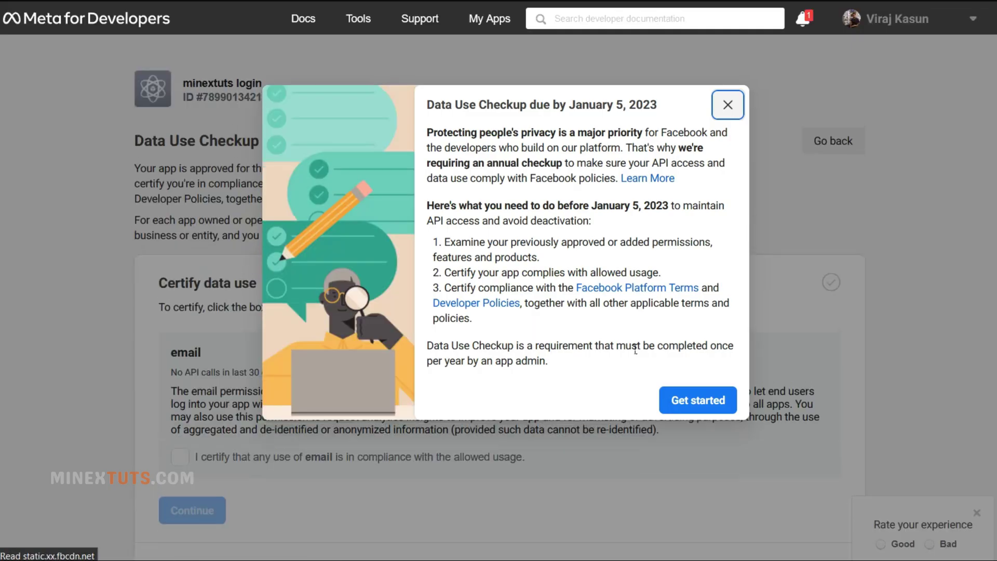
{"action": "left_click", "coordinate": [697, 407]}
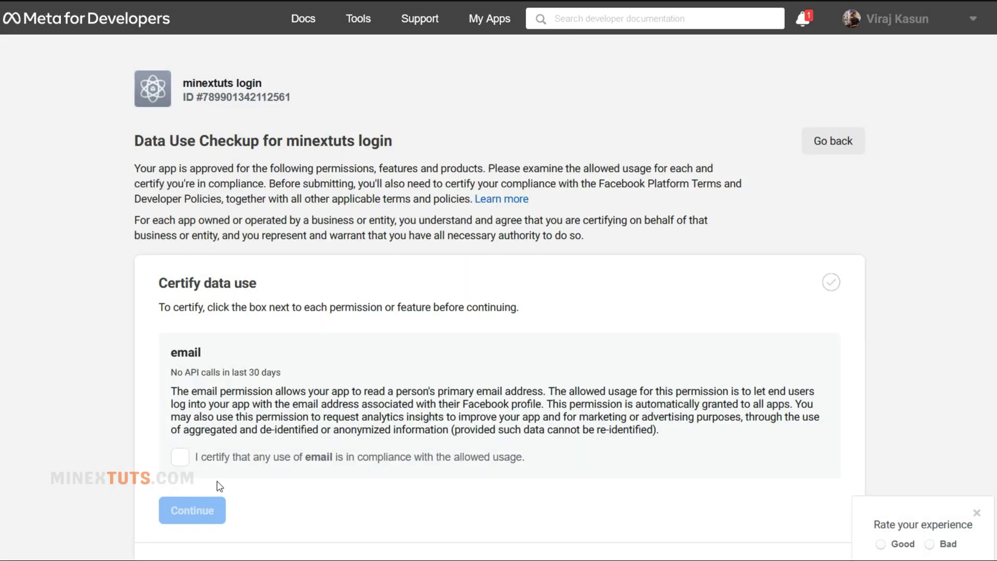
{"action": "left_click", "coordinate": [180, 458]}
{"action": "scroll", "coordinate": [208, 515], "scroll_direction": "down", "scroll_amount": 3}
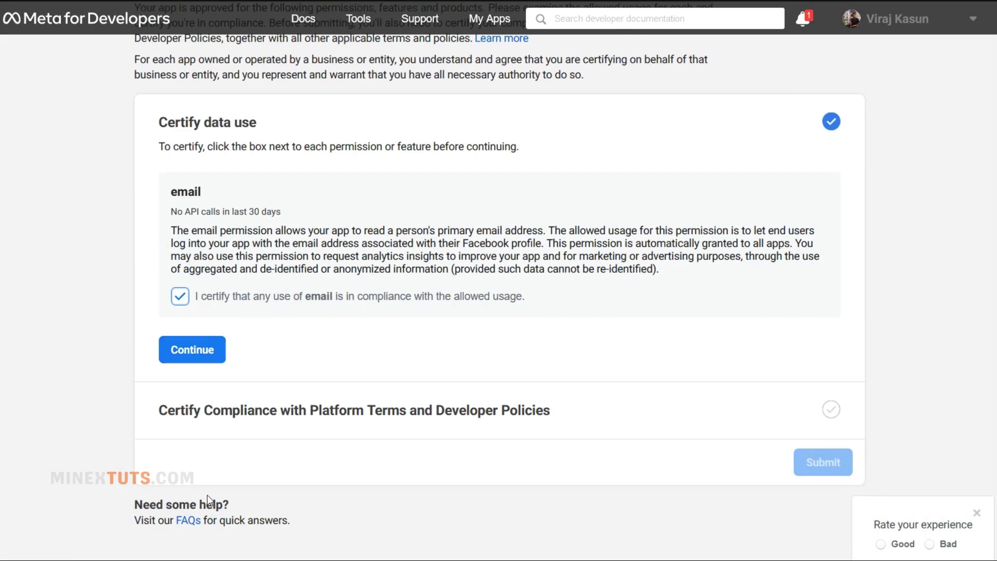
- Certify compliance with the Platform Terms and policies and submit the checkup
{"action": "left_click", "coordinate": [202, 358]}
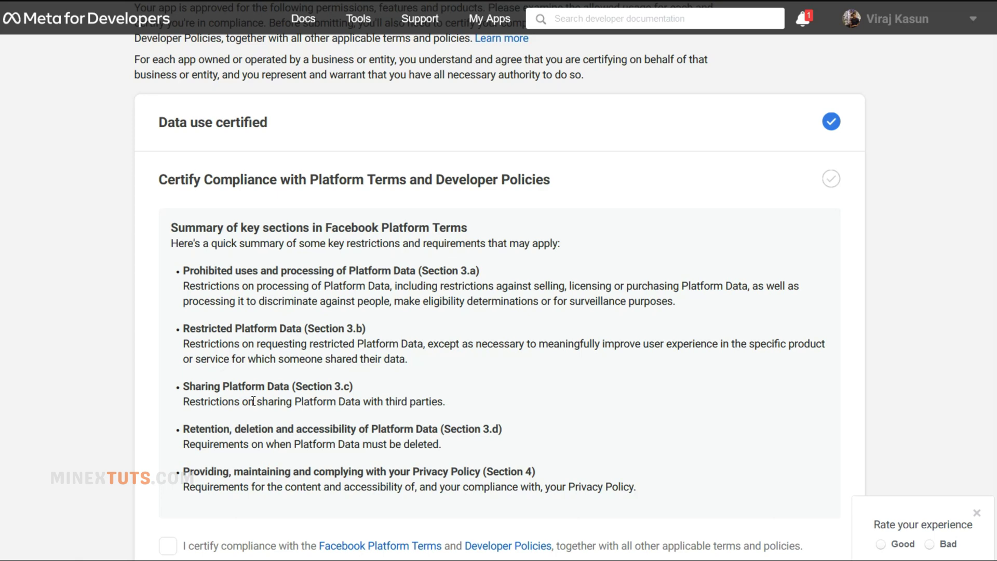
{"action": "scroll", "coordinate": [253, 402], "scroll_direction": "down", "scroll_amount": 5}
{"action": "left_click", "coordinate": [167, 310]}
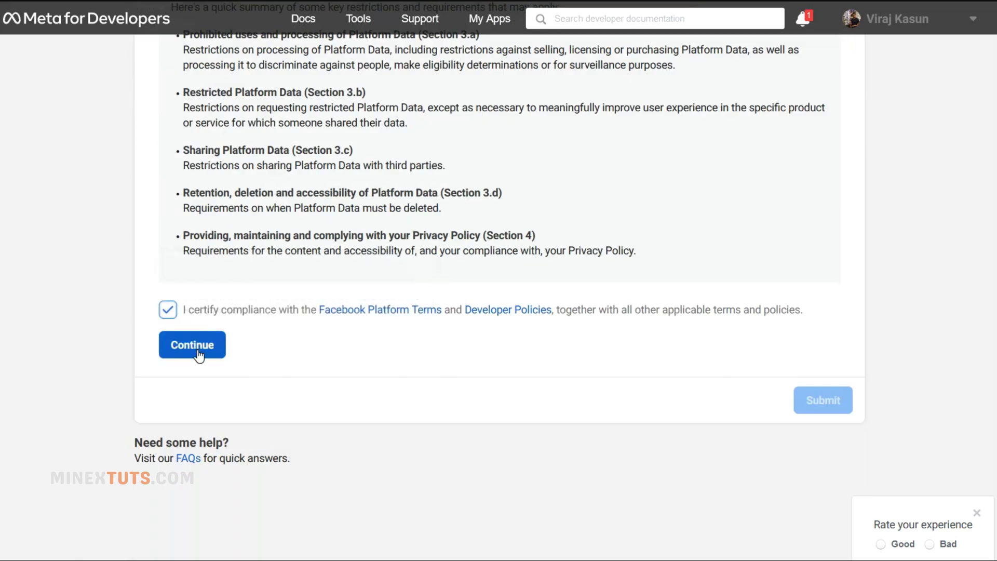
{"action": "left_click", "coordinate": [200, 349]}
{"action": "left_click", "coordinate": [816, 411]}
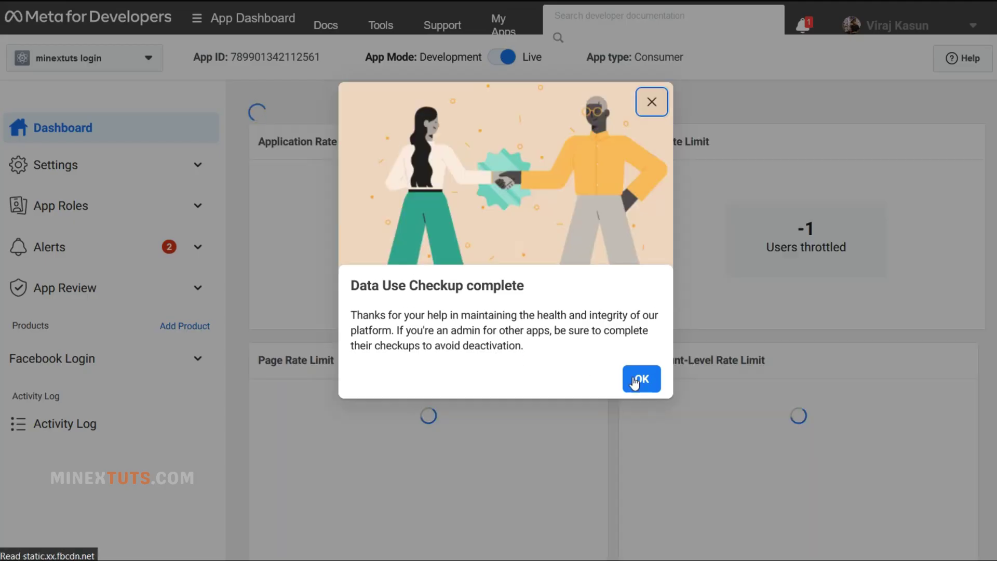
- Request Advanced Access for public_profile under App Review > Permissions and Features, agreeing and confirming
{"action": "left_click", "coordinate": [635, 382]}
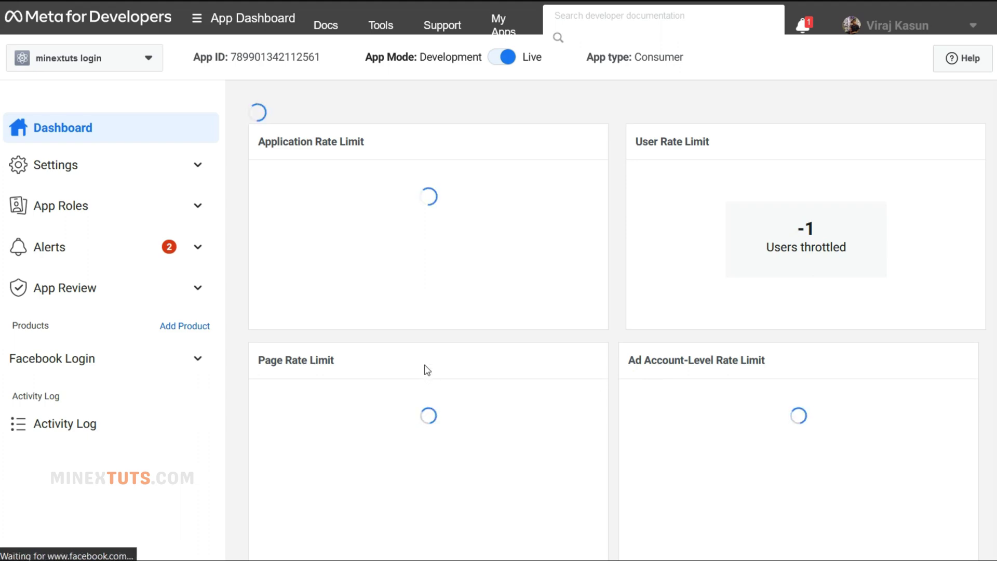
{"action": "scroll", "coordinate": [199, 267], "scroll_direction": "down", "scroll_amount": 2}
{"action": "left_click", "coordinate": [198, 288]}
{"action": "left_click", "coordinate": [162, 348]}
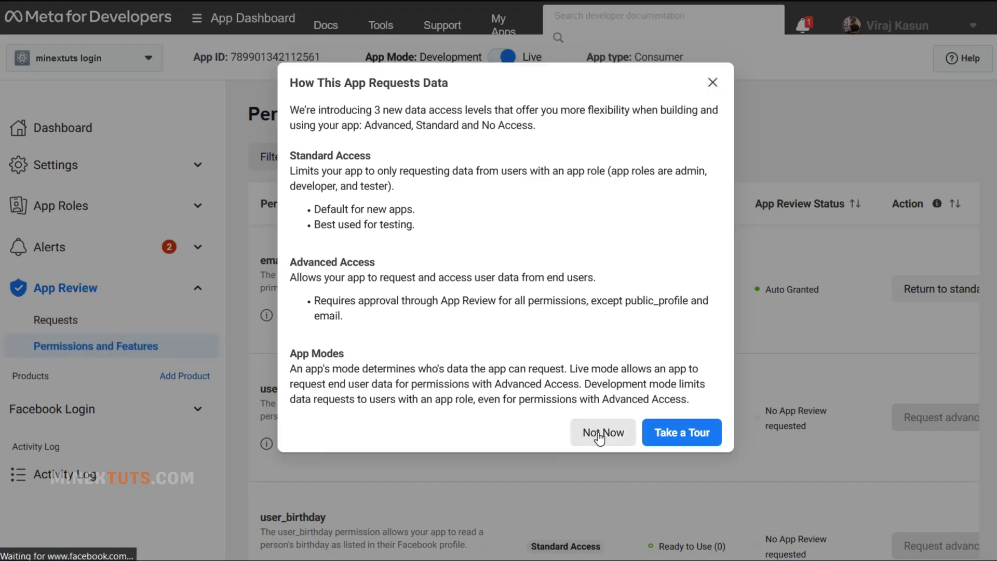
{"action": "left_click", "coordinate": [600, 434]}
{"action": "scroll", "coordinate": [652, 311], "scroll_direction": "down", "scroll_amount": 5}
{"action": "scroll", "coordinate": [810, 311], "scroll_direction": "up", "scroll_amount": 2}
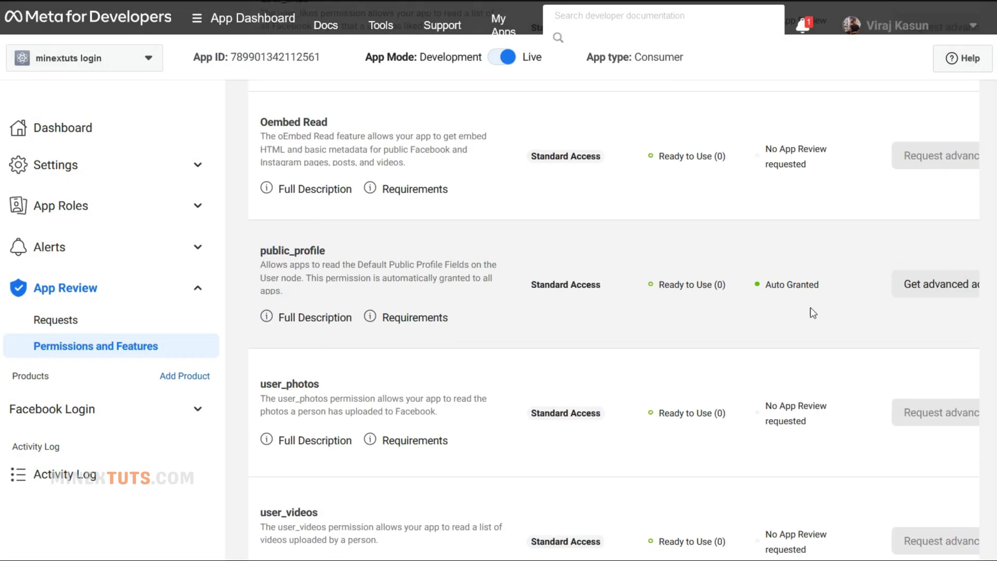
{"action": "left_click", "coordinate": [930, 297]}
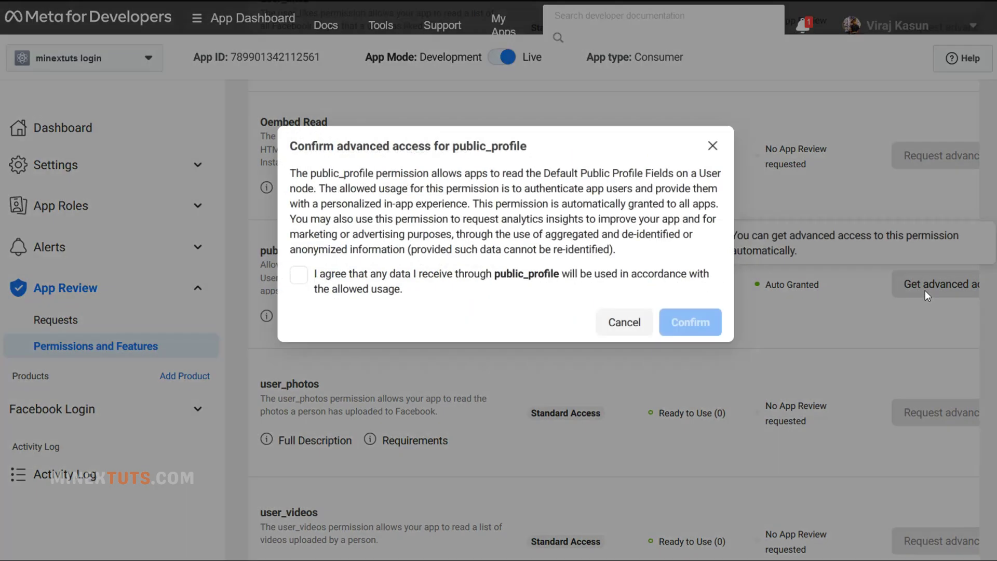
{"action": "left_click", "coordinate": [298, 274]}
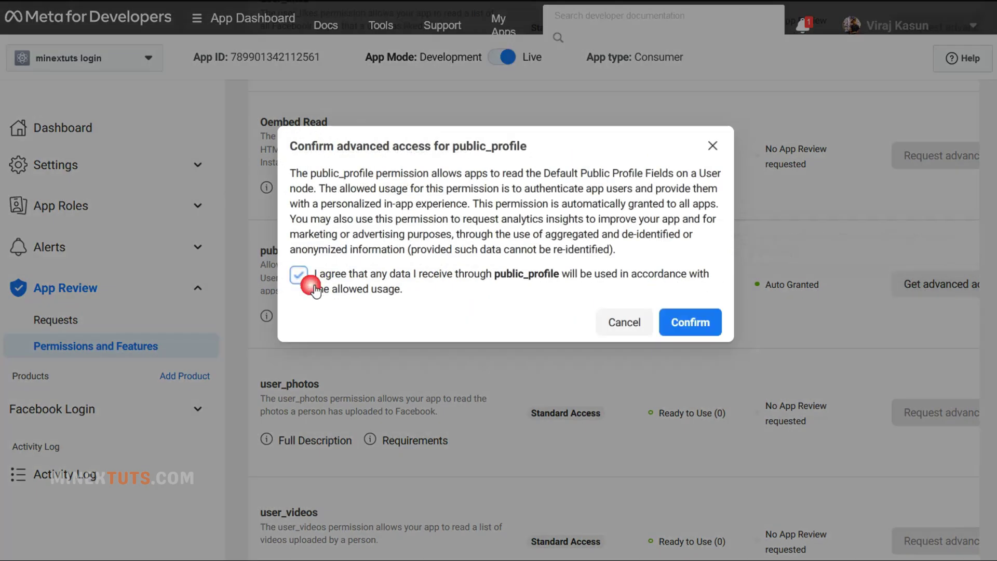
{"action": "left_click", "coordinate": [687, 332]}
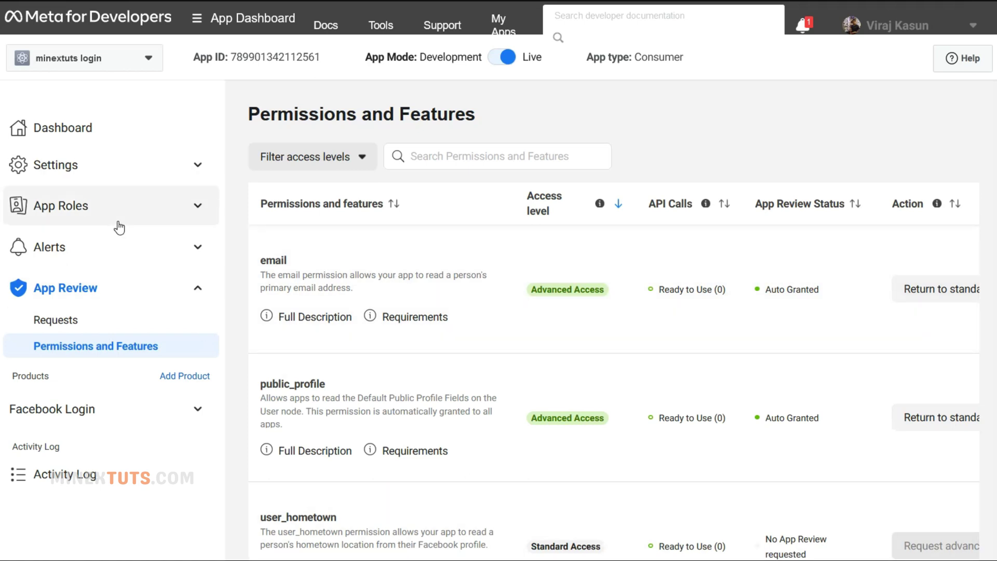
- Open Settings > Basic and select the App ID value for copying
{"action": "left_click", "coordinate": [107, 179]}
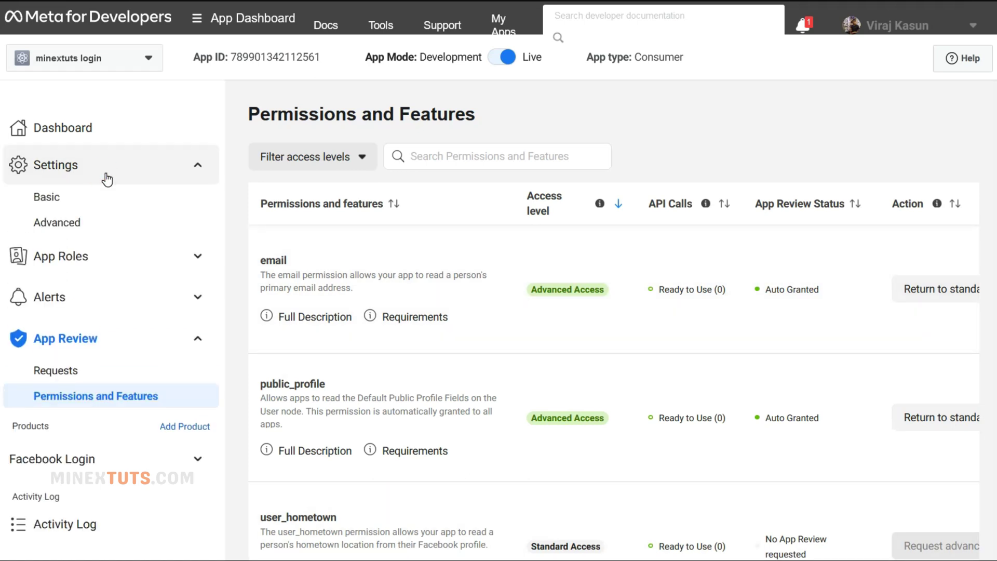
{"action": "left_click", "coordinate": [107, 207]}
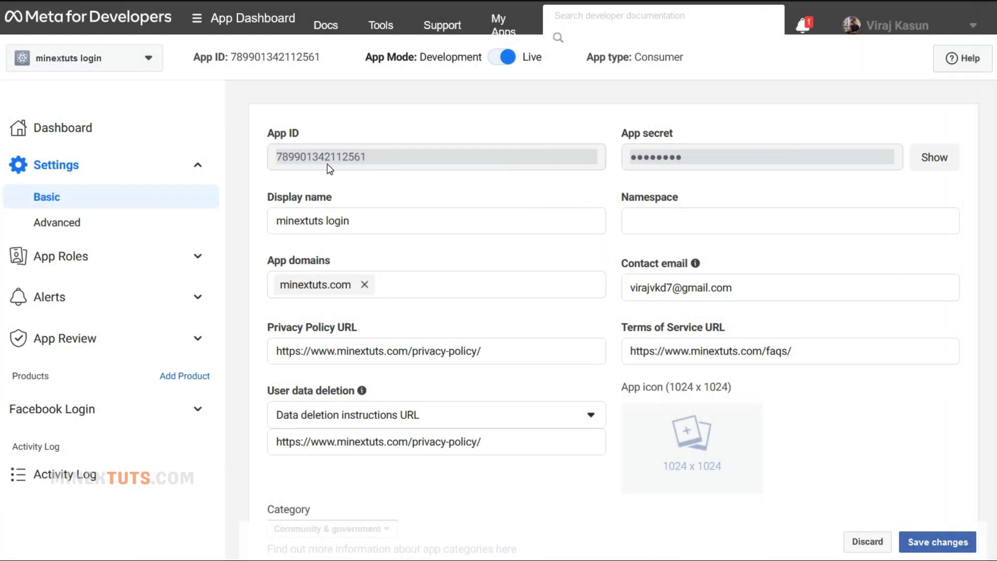
{"action": "left_click_drag", "start_coordinate": [366, 157], "coordinate": [275, 157]}
{"action": "right_click", "coordinate": [322, 160]}
- Copy the App ID and paste it into the Nextend Facebook App ID field
{"action": "left_click", "coordinate": [347, 247]}
{"action": "key", "text": "alt+Tab"}
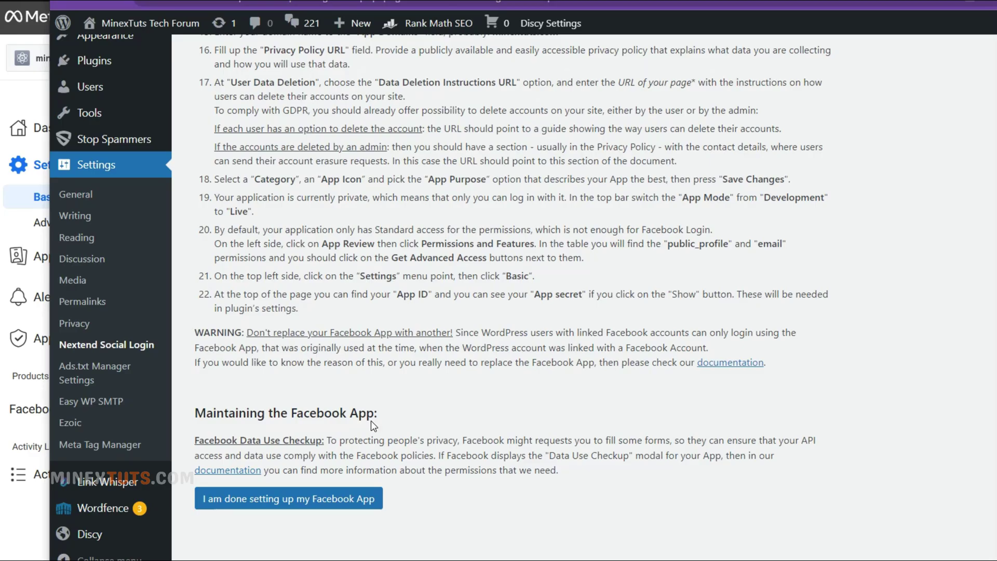
{"action": "left_click", "coordinate": [336, 513]}
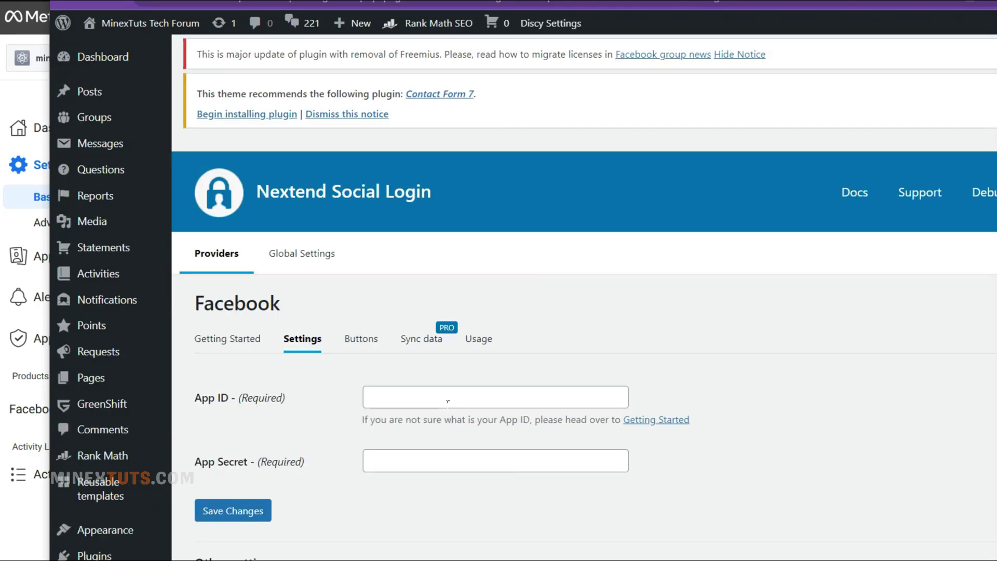
{"action": "left_click", "coordinate": [447, 401]}
{"action": "key", "text": "ctrl+v"}
- Copy the revealed App Secret from Meta, paste it into WordPress, and save
{"action": "key", "text": "alt+Tab"}
{"action": "left_click", "coordinate": [933, 158]}
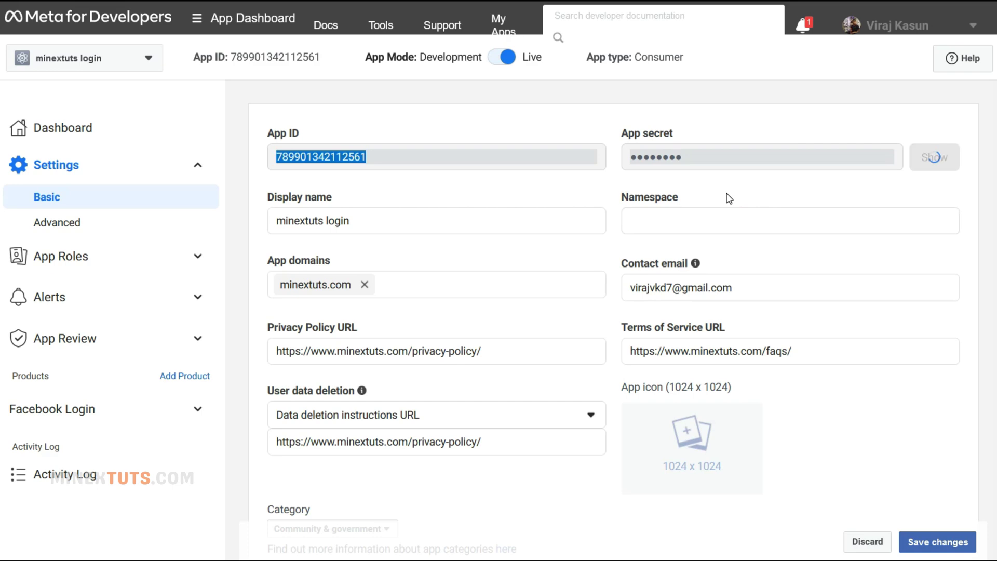
{"action": "left_click_drag", "start_coordinate": [892, 157], "coordinate": [591, 157]}
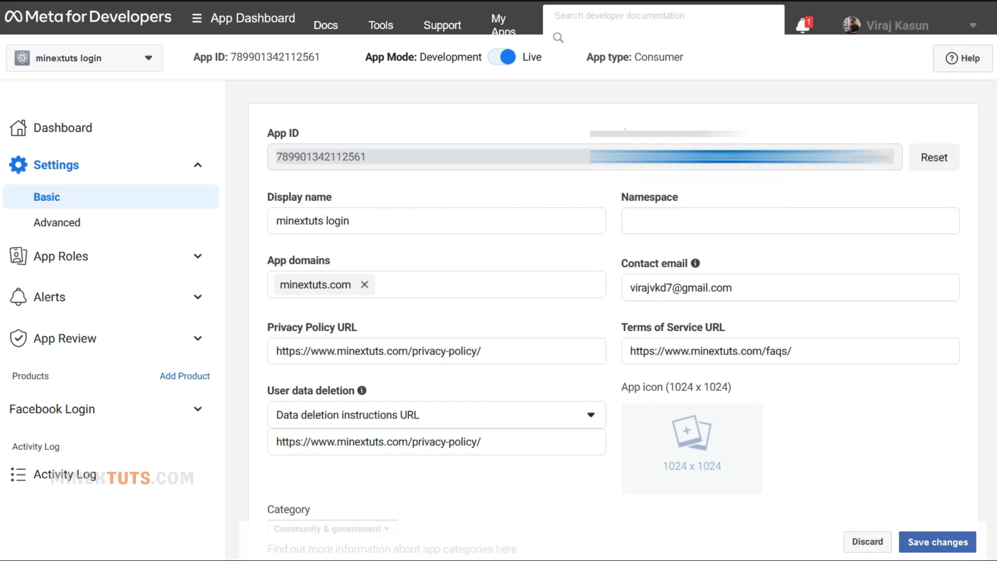
{"action": "key", "text": "ctrl+c"}
{"action": "key", "text": "alt+Tab"}
{"action": "key", "text": "ctrl+v"}
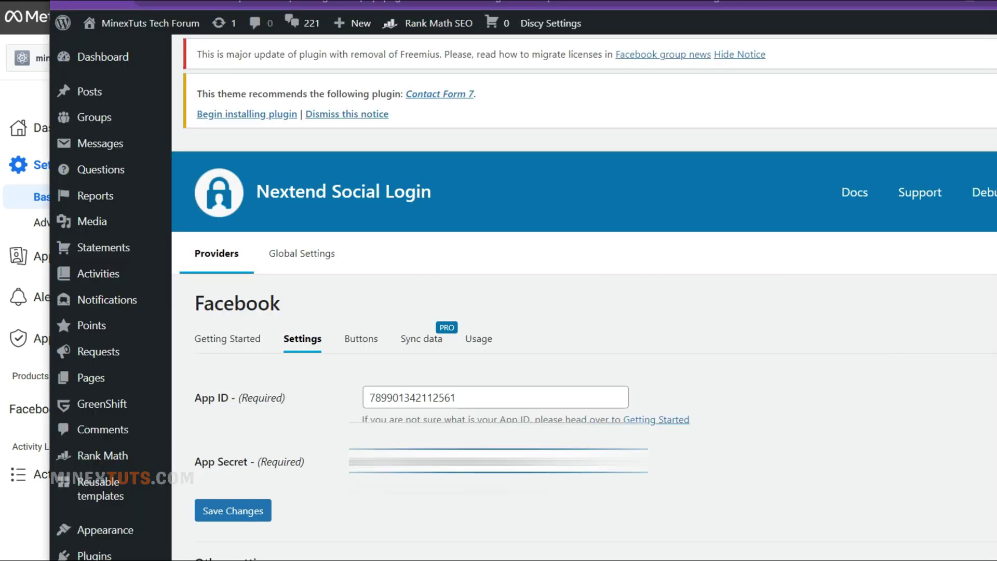
{"action": "key", "text": "Return"}
{"action": "scroll", "coordinate": [407, 340], "scroll_direction": "down", "scroll_amount": 4}
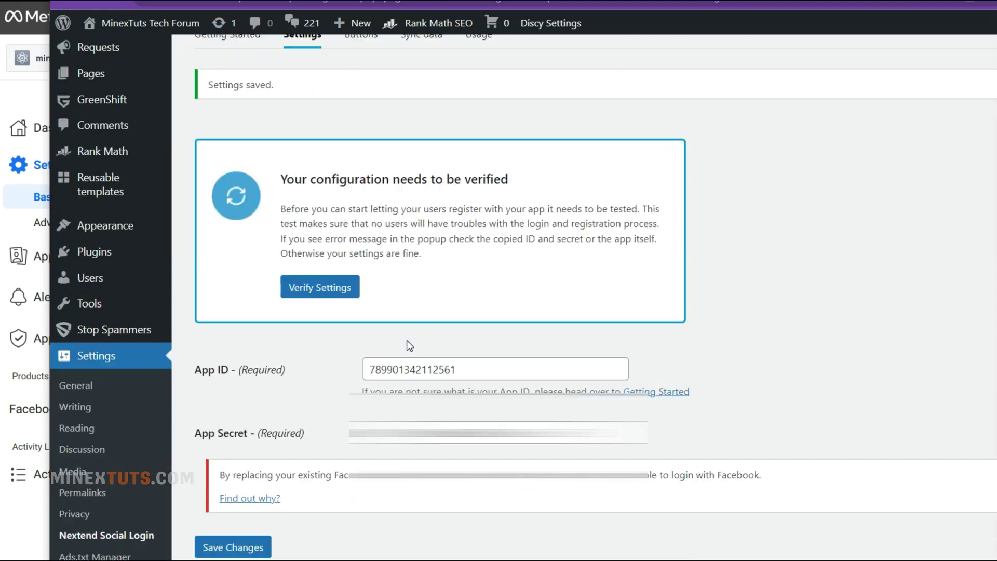
{"action": "scroll", "coordinate": [408, 327], "scroll_direction": "up", "scroll_amount": 1}
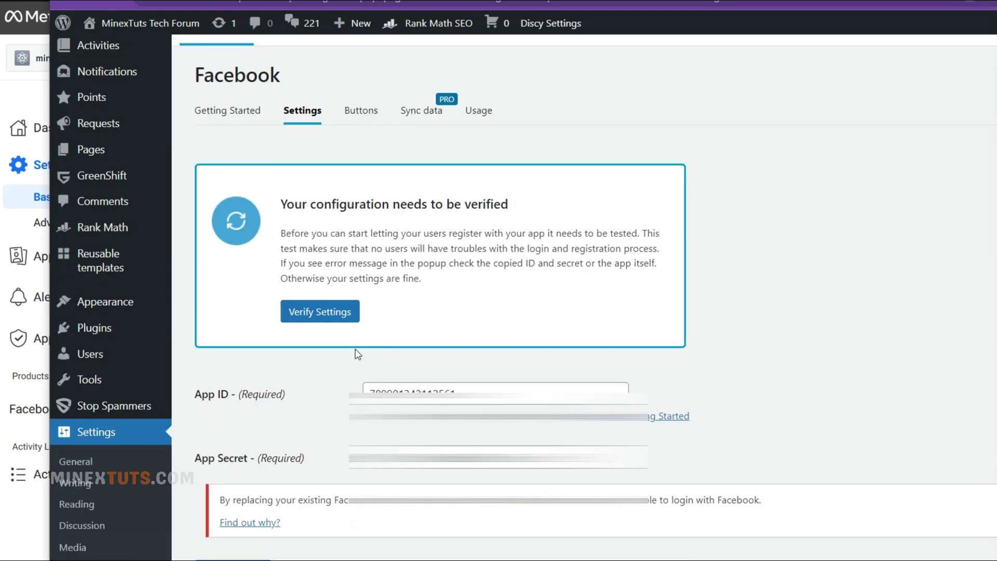
- Verify the Facebook settings by logging in with the Facebook account, then enable the provider
{"action": "left_click", "coordinate": [301, 311]}
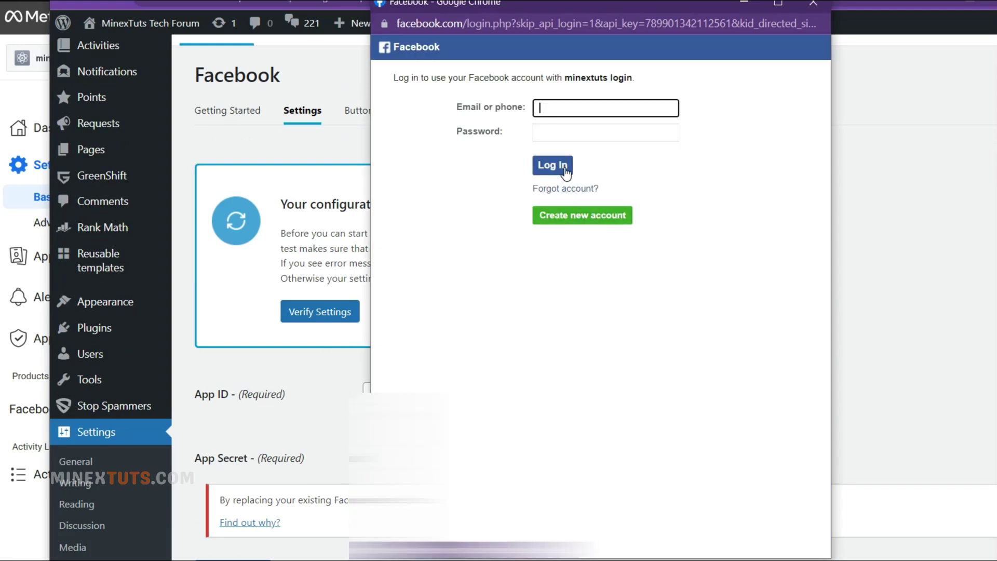
{"action": "left_click", "coordinate": [596, 131]}
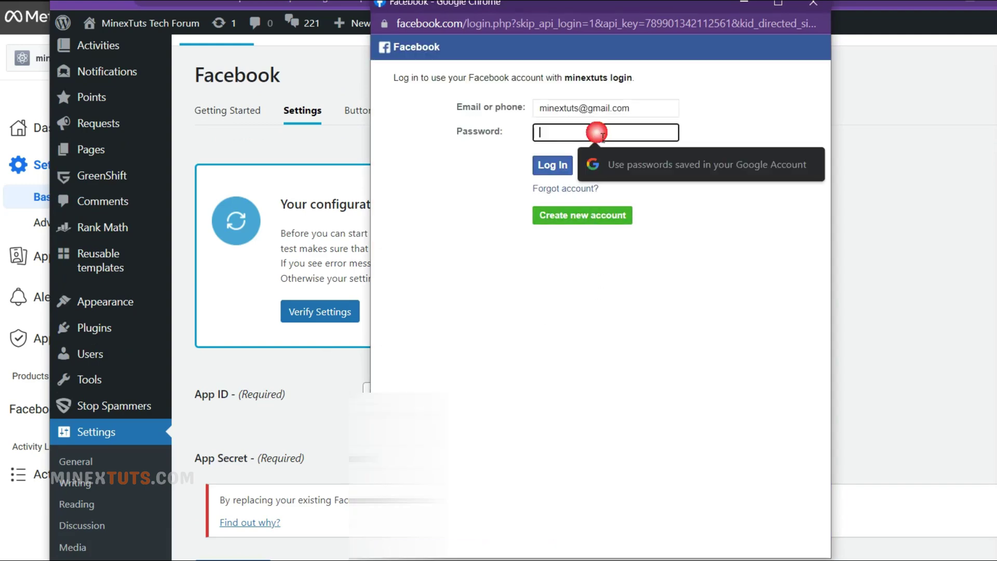
{"action": "type", "text": "**************"}
{"action": "key", "text": "Return"}
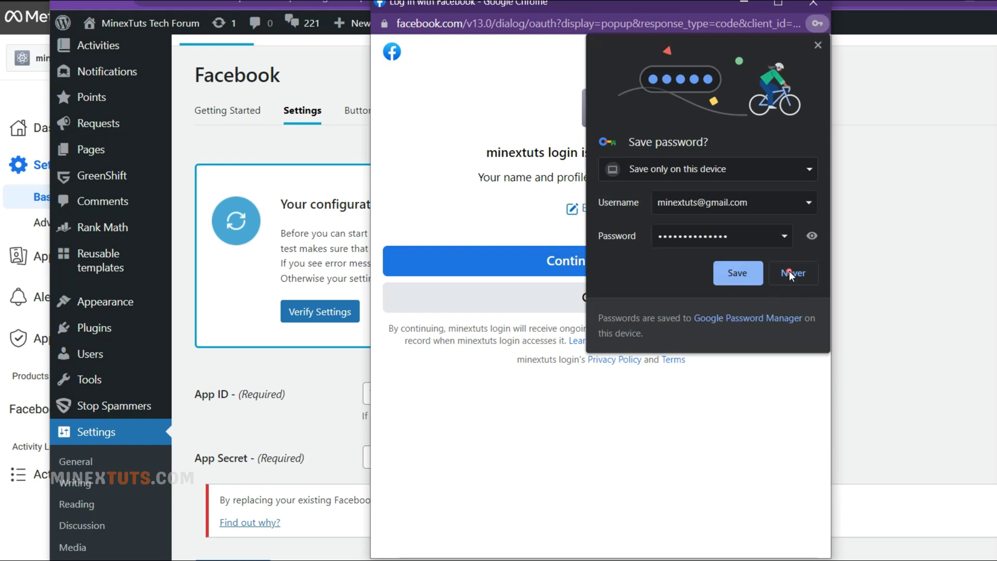
{"action": "left_click", "coordinate": [789, 271]}
{"action": "left_click", "coordinate": [663, 261]}
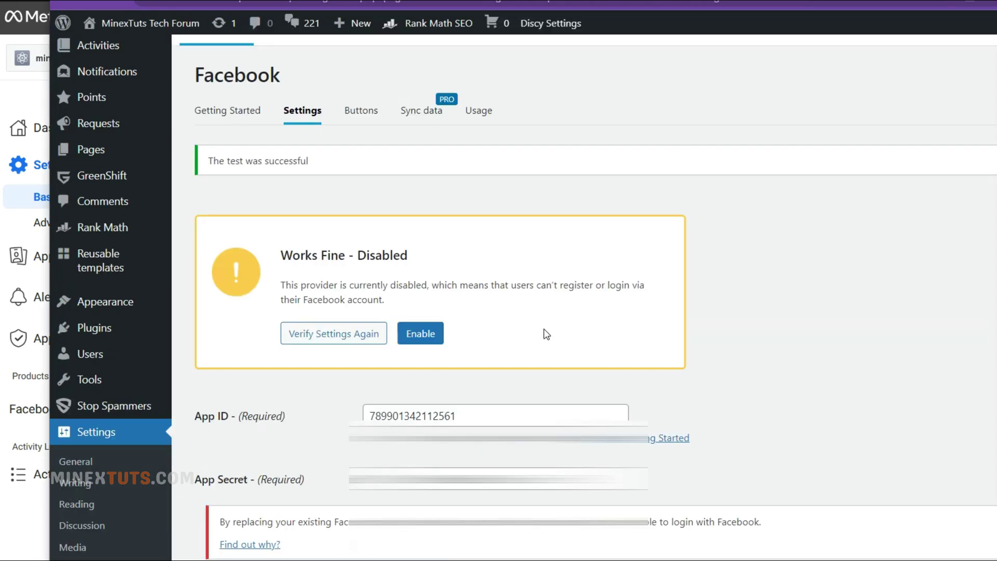
{"action": "left_click", "coordinate": [421, 334]}
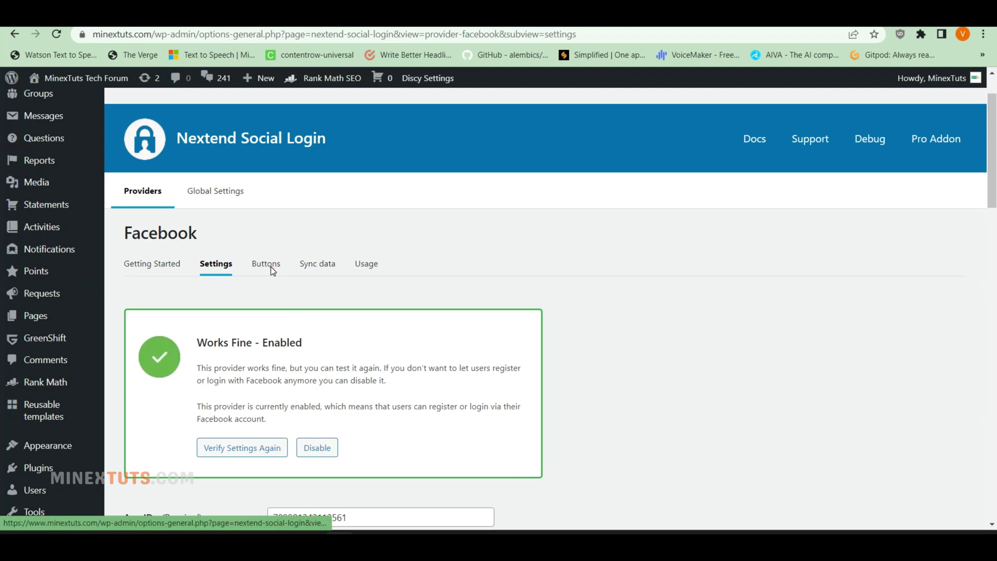
- Browse the Facebook button skins on the Buttons tab
{"action": "left_click", "coordinate": [361, 110]}
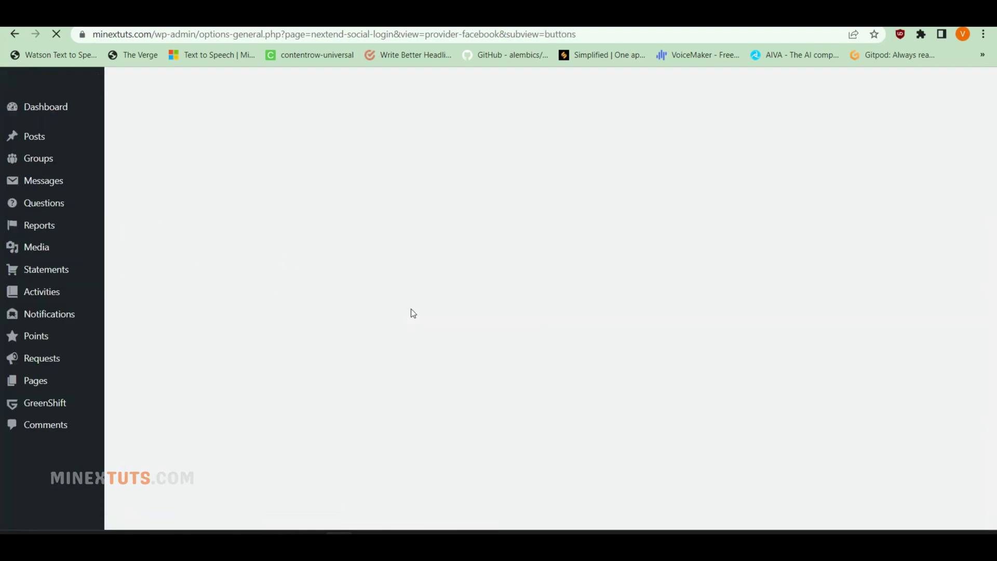
{"action": "scroll", "coordinate": [411, 309], "scroll_direction": "down", "scroll_amount": 5}
{"action": "scroll", "coordinate": [412, 306], "scroll_direction": "up", "scroll_amount": 4}
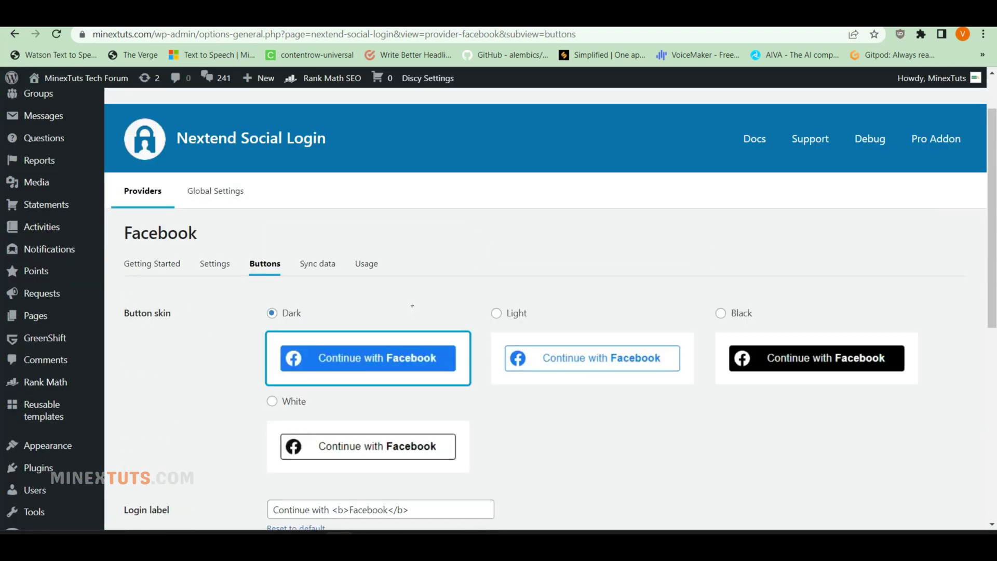
{"action": "scroll", "coordinate": [485, 356], "scroll_direction": "down", "scroll_amount": 3}
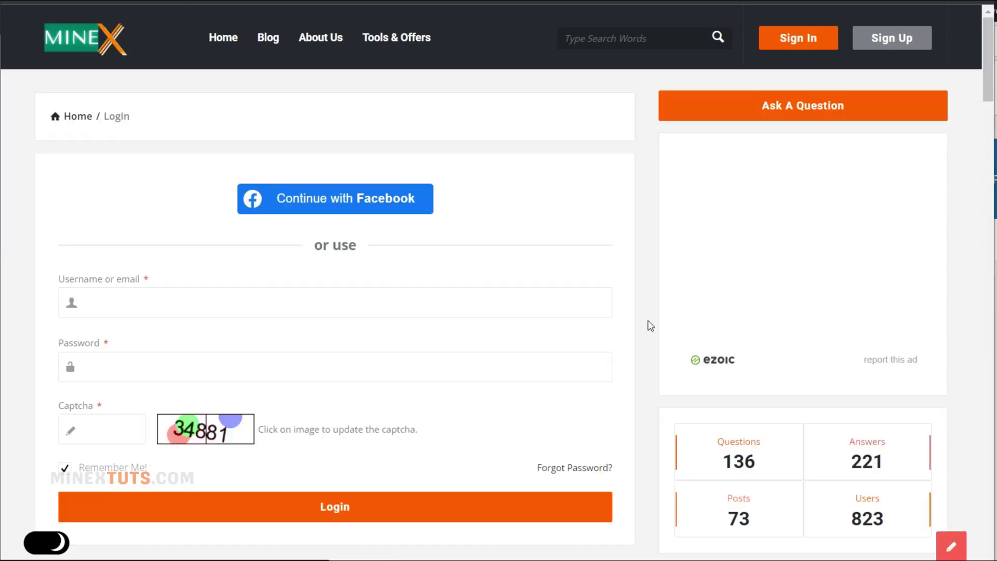
{"action": "scroll", "coordinate": [447, 387], "scroll_direction": "down", "scroll_amount": 2}
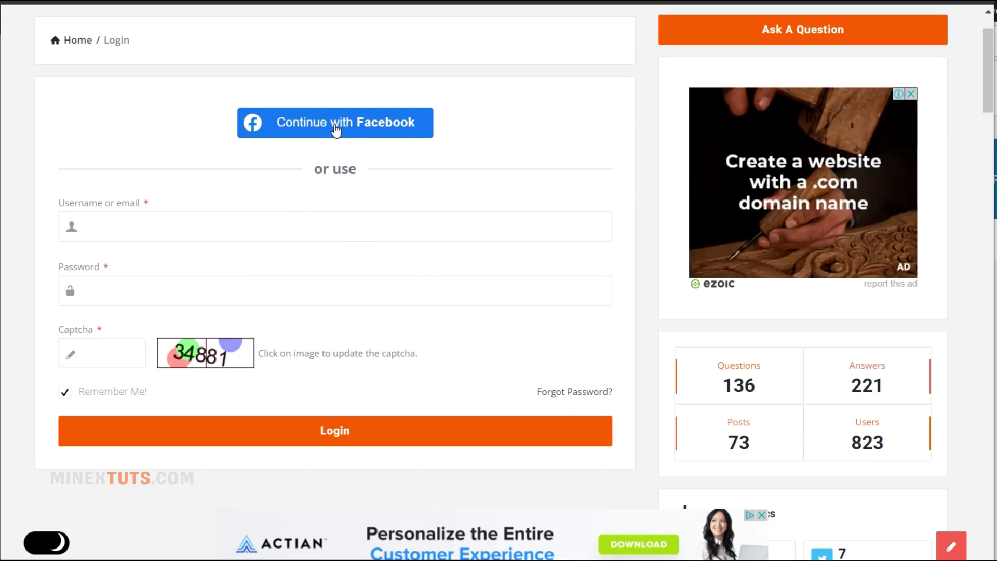
{"action": "scroll", "coordinate": [364, 141], "scroll_direction": "up", "scroll_amount": 2}
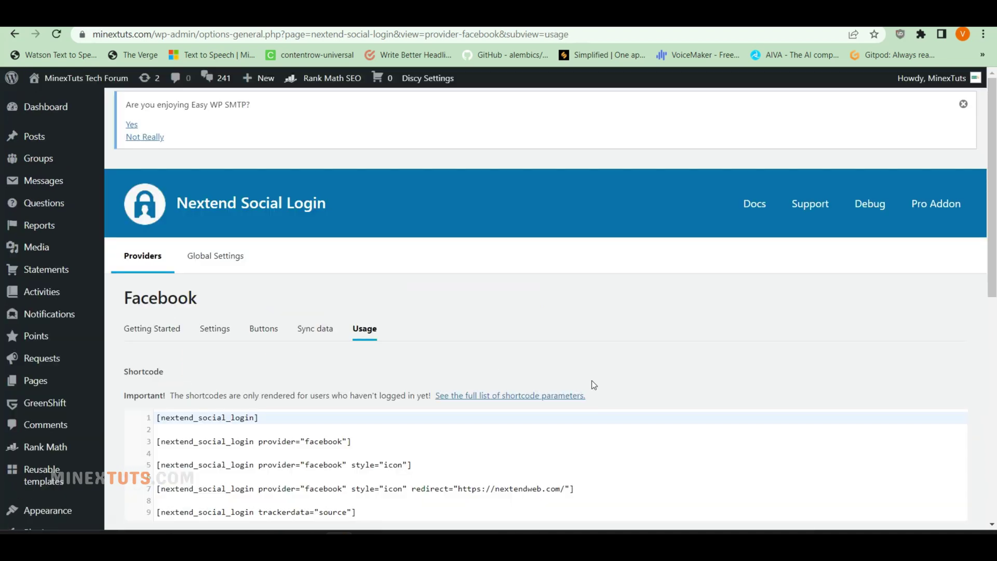
- Scroll through the Usage tab's shortcode, simple link and image button snippets
{"action": "scroll", "coordinate": [592, 383], "scroll_direction": "down", "scroll_amount": 5}
{"action": "scroll", "coordinate": [594, 384], "scroll_direction": "up", "scroll_amount": 3}
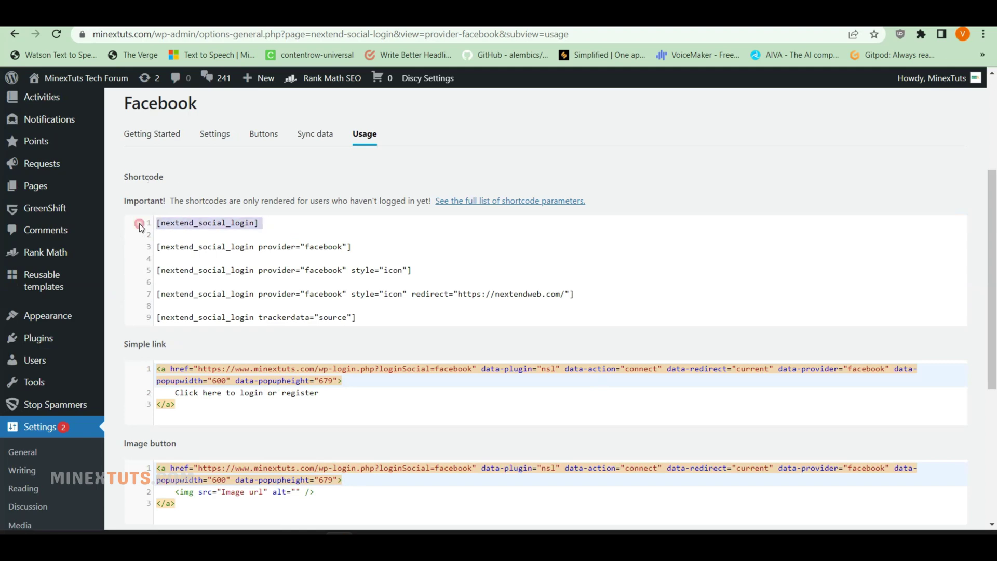
{"action": "left_click", "coordinate": [299, 293]}
{"action": "scroll", "coordinate": [404, 406], "scroll_direction": "down", "scroll_amount": 1}
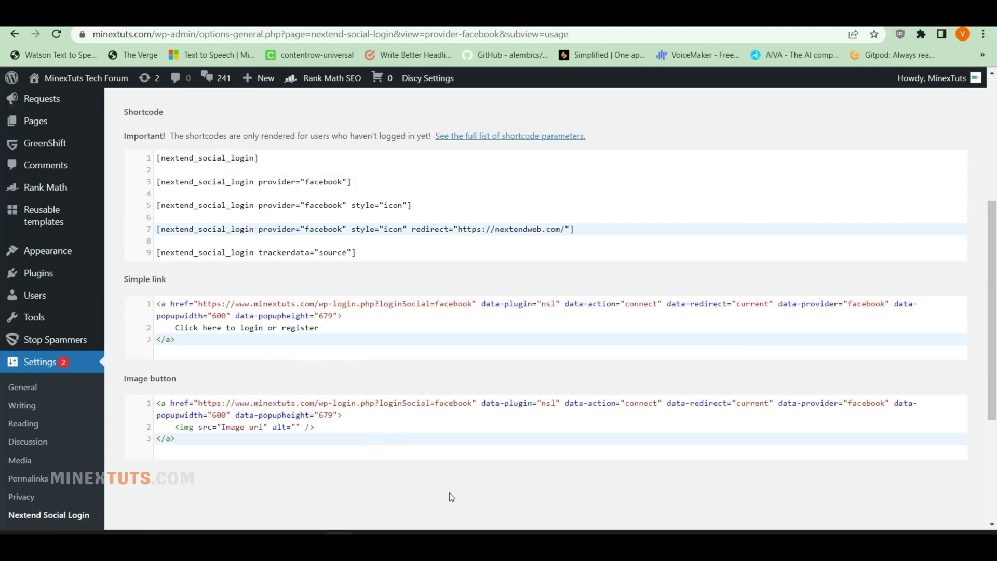
{"action": "scroll", "coordinate": [449, 493], "scroll_direction": "up", "scroll_amount": 3}
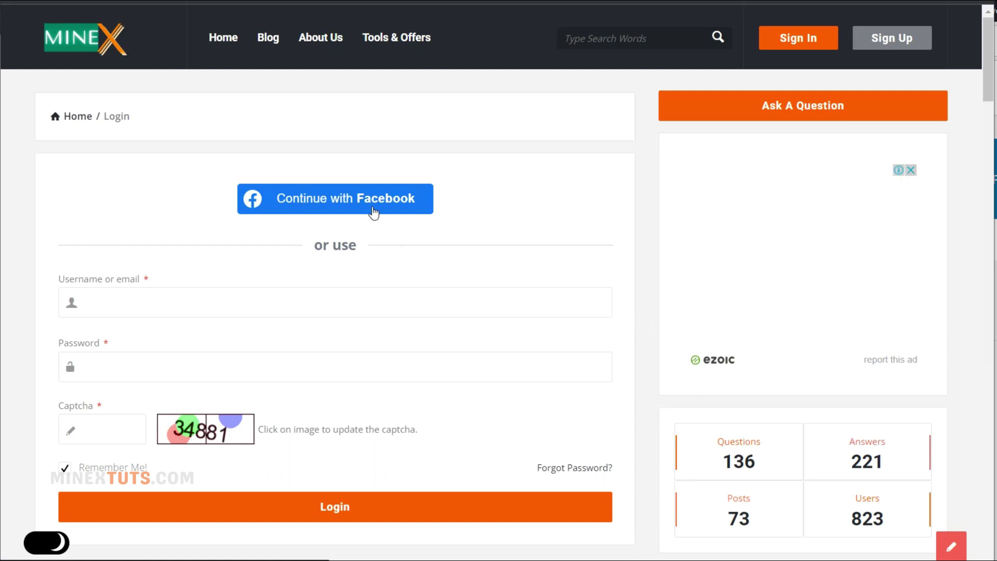
- Open the Ask A Question form from the MinexTuts home page and scroll through it
{"action": "scroll", "coordinate": [447, 389], "scroll_direction": "down", "scroll_amount": 3}
{"action": "scroll", "coordinate": [453, 386], "scroll_direction": "up", "scroll_amount": 2}
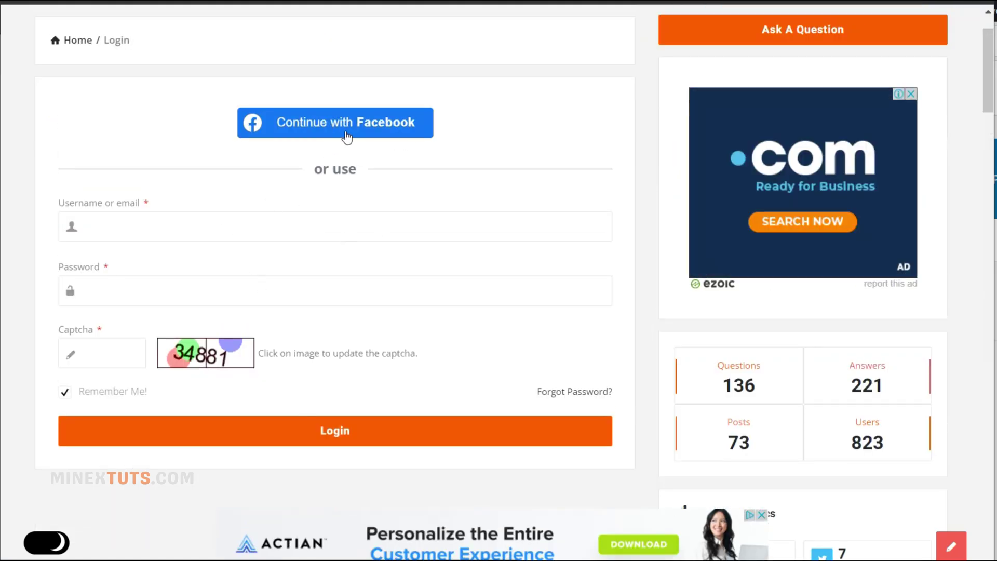
{"action": "scroll", "coordinate": [348, 122], "scroll_direction": "up", "scroll_amount": 2}
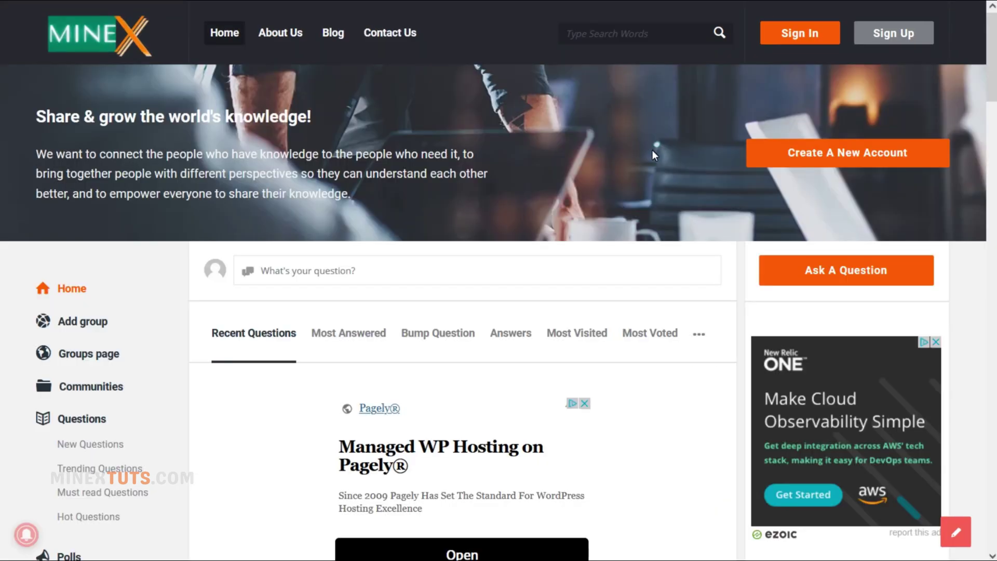
{"action": "left_click", "coordinate": [790, 262]}
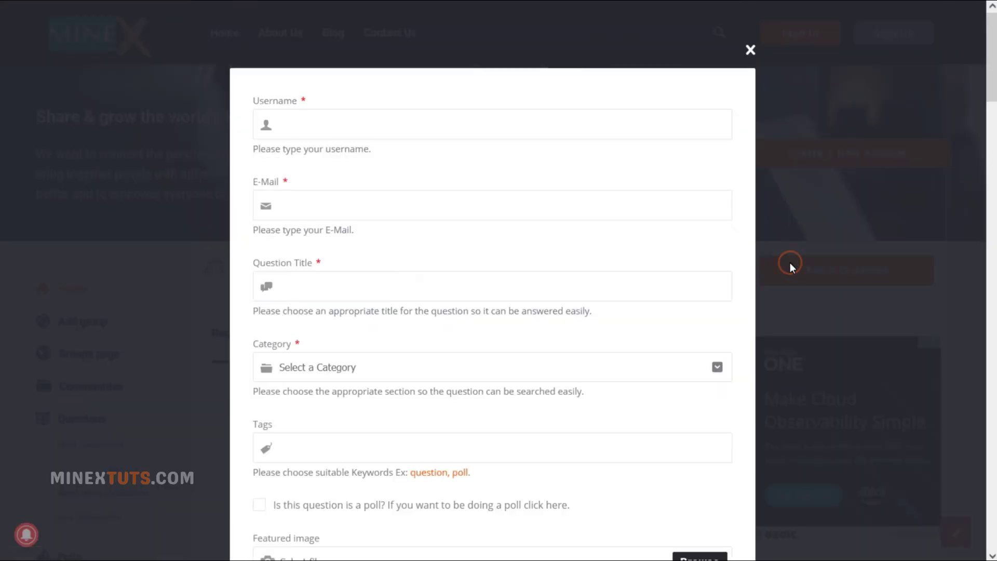
{"action": "scroll", "coordinate": [596, 297], "scroll_direction": "down", "scroll_amount": 10}
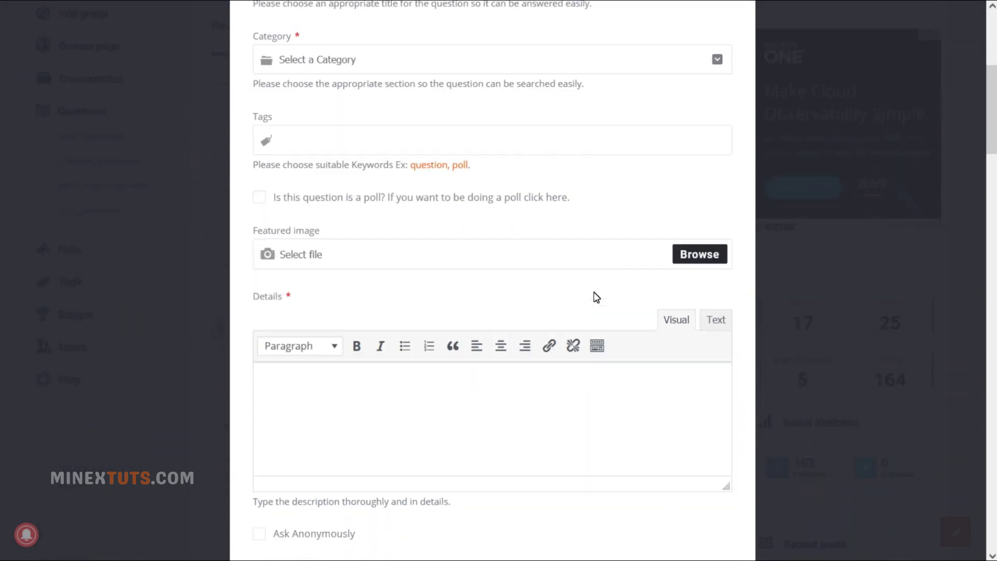